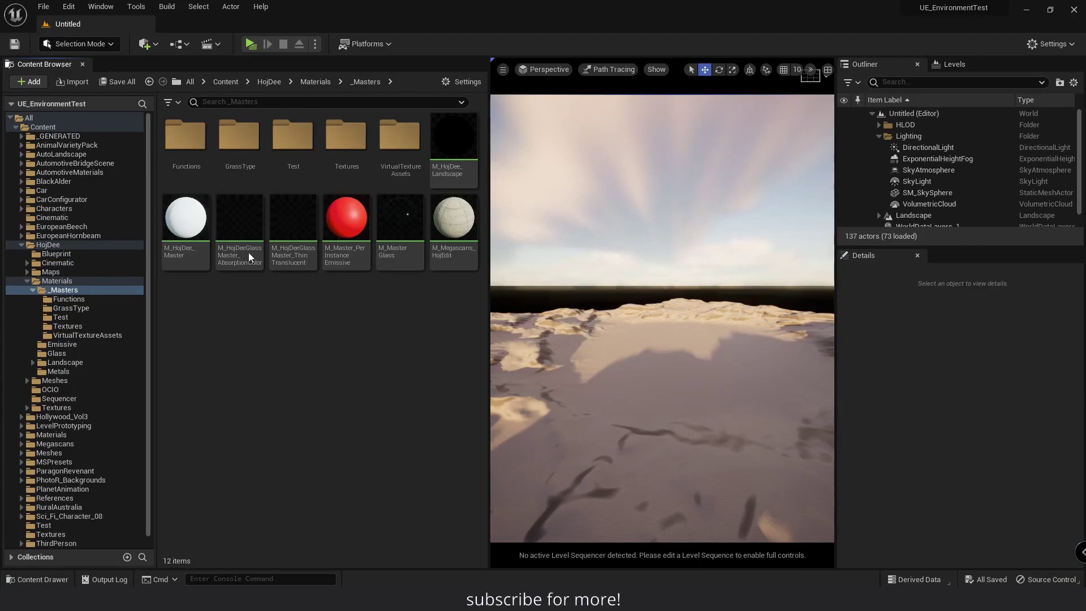
Inspect the AbsorptionColor and Thin Translucent glass master materials in the _Masters folder
drag(249, 252, 260, 308)
ctrl+click(277, 249)
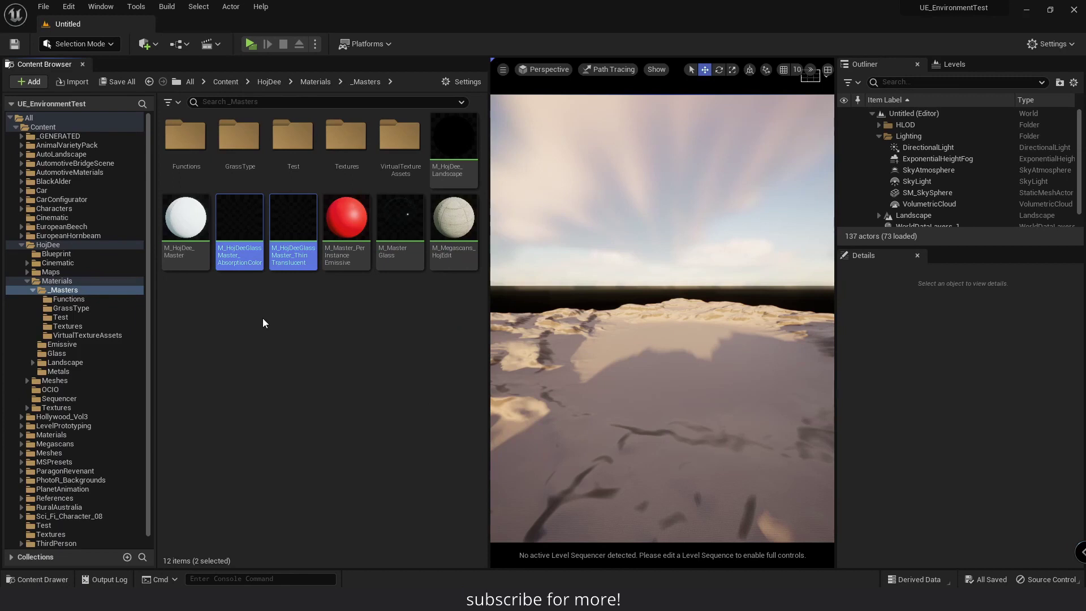
click(262, 323)
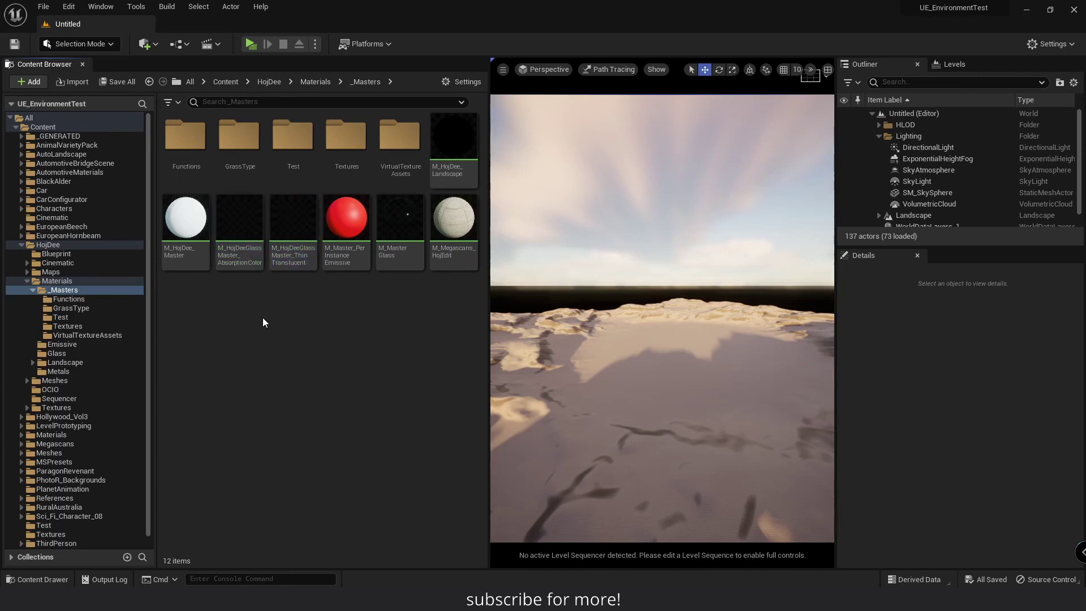
click(290, 255)
click(276, 298)
click(238, 253)
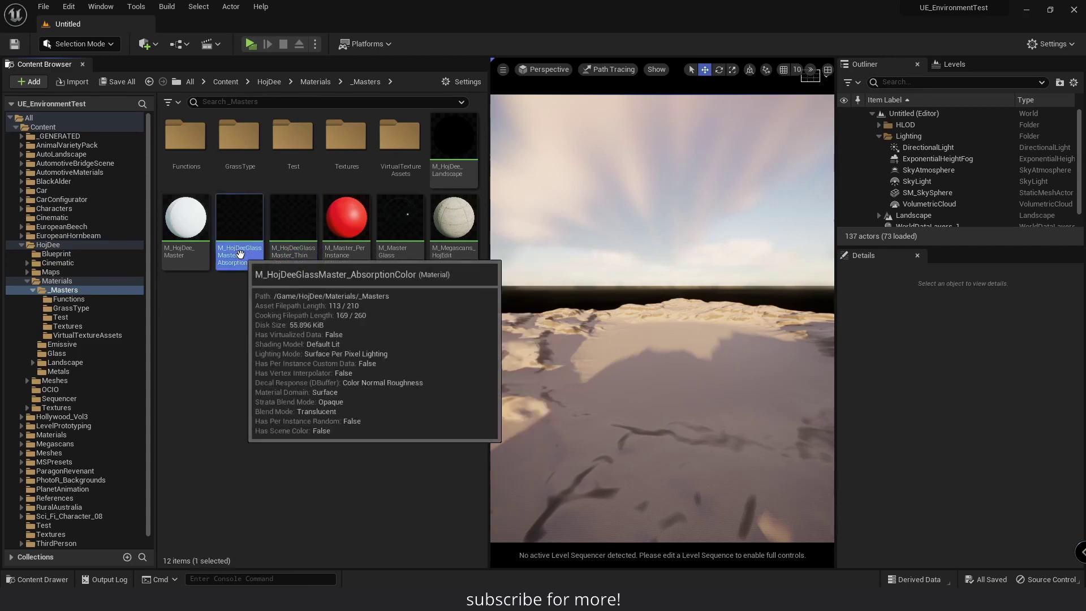
click(238, 300)
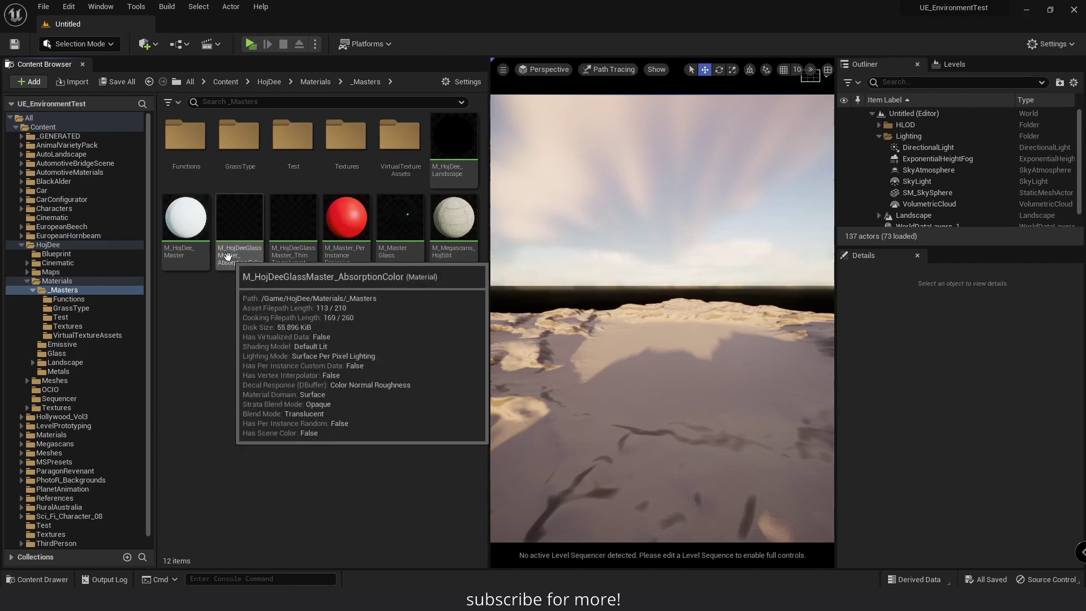
Open the M_HojDeeGlassMaster_AbsorptionColor material and examine its node graph, including the Absorption Color (Path Tracer Only) group
double_click(238, 221)
drag(364, 195, 394, 1)
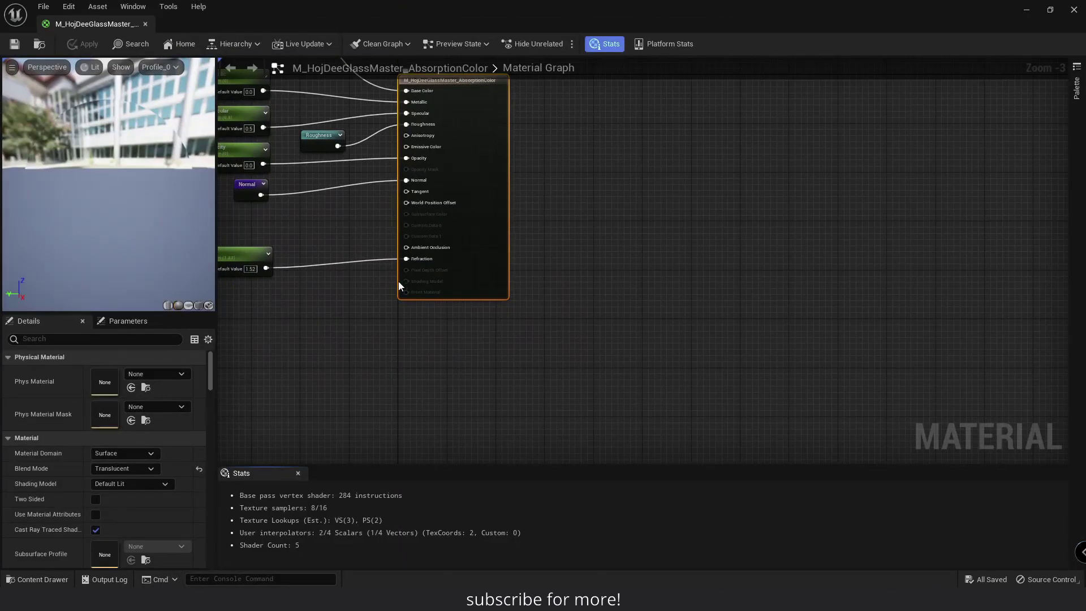
right_drag(324, 323, 561, 414)
right_drag(493, 405, 622, 423)
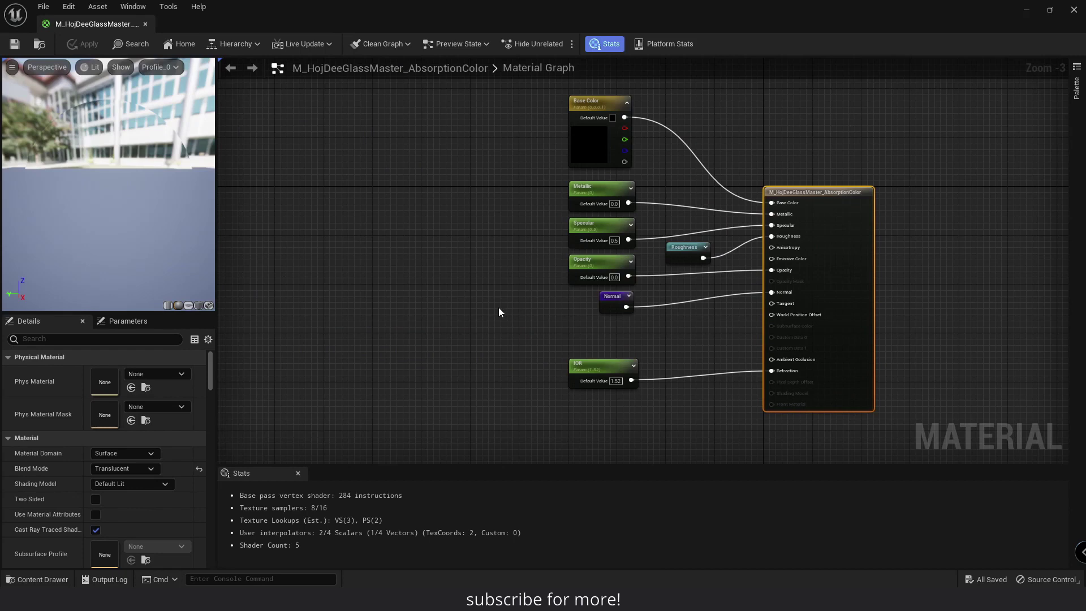
scroll(499, 309, down, 3)
right_drag(468, 309, 967, 245)
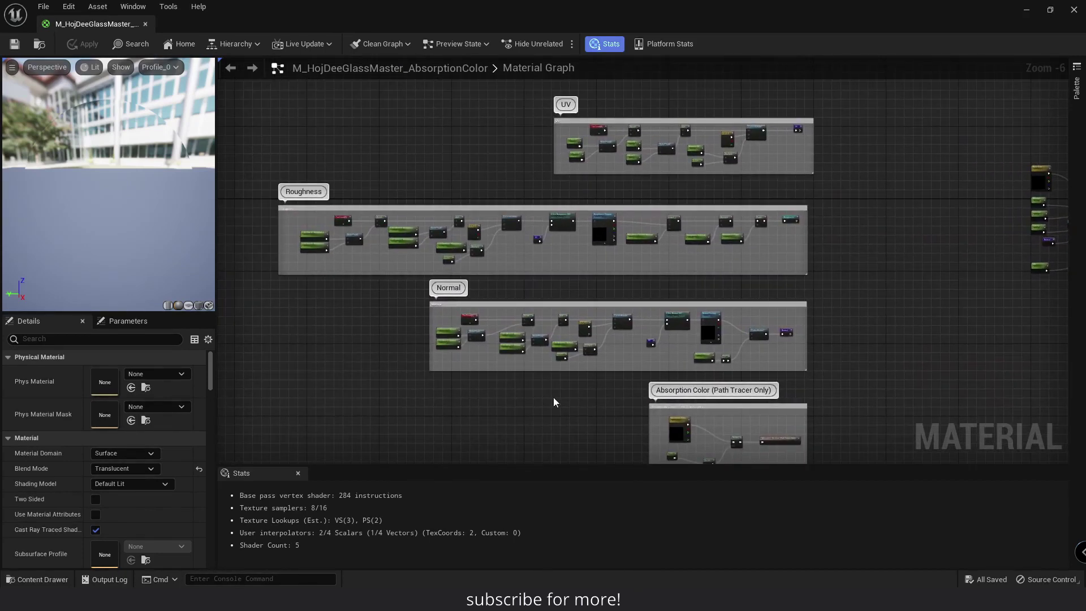
right_drag(689, 454, 611, 371)
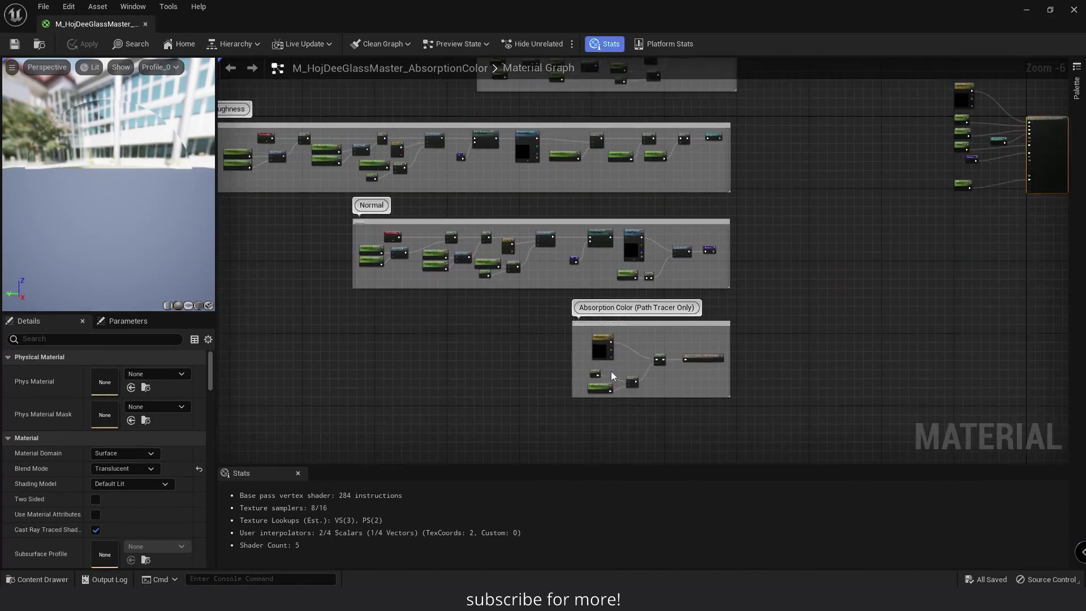
scroll(629, 374, up, 4)
right_drag(735, 377, 708, 355)
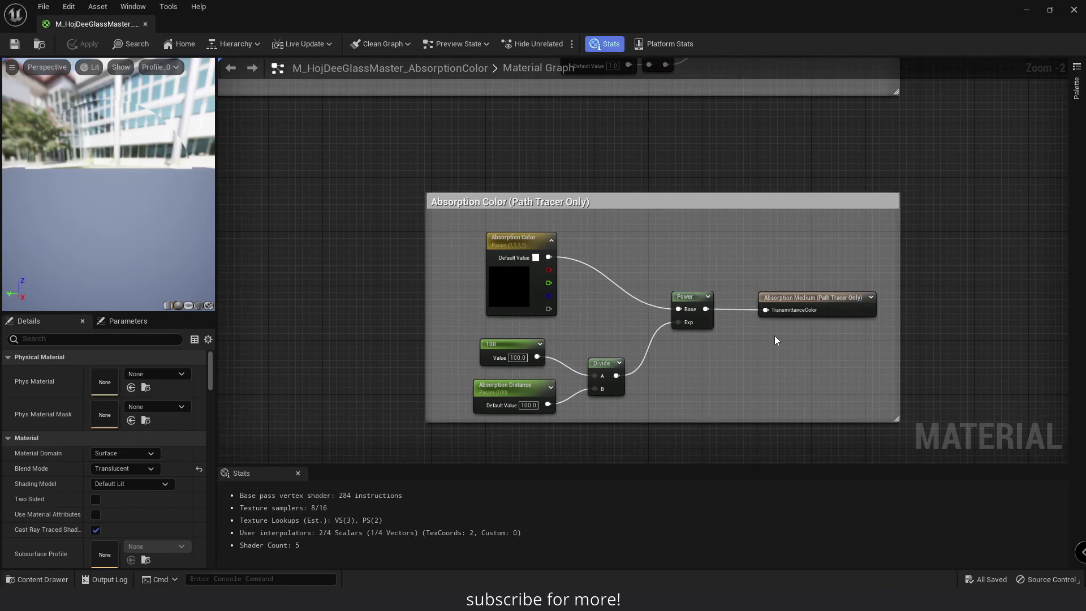
Review the glass material's Blend Mode, Shading Model and translucency Lighting Mode settings
click(152, 469)
click(142, 497)
click(157, 484)
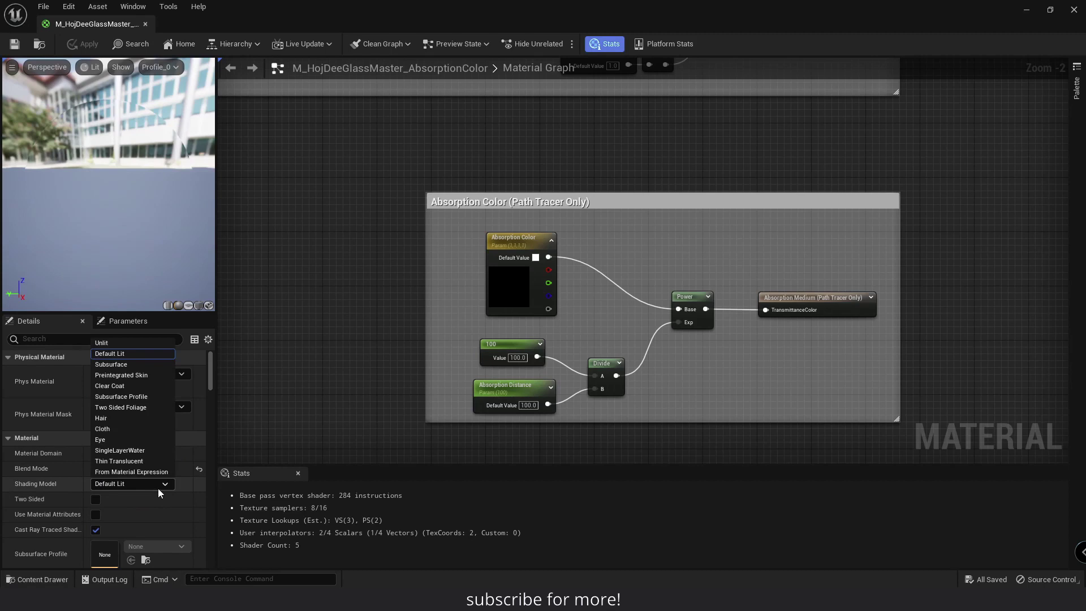
click(120, 358)
scroll(161, 503, down, 10)
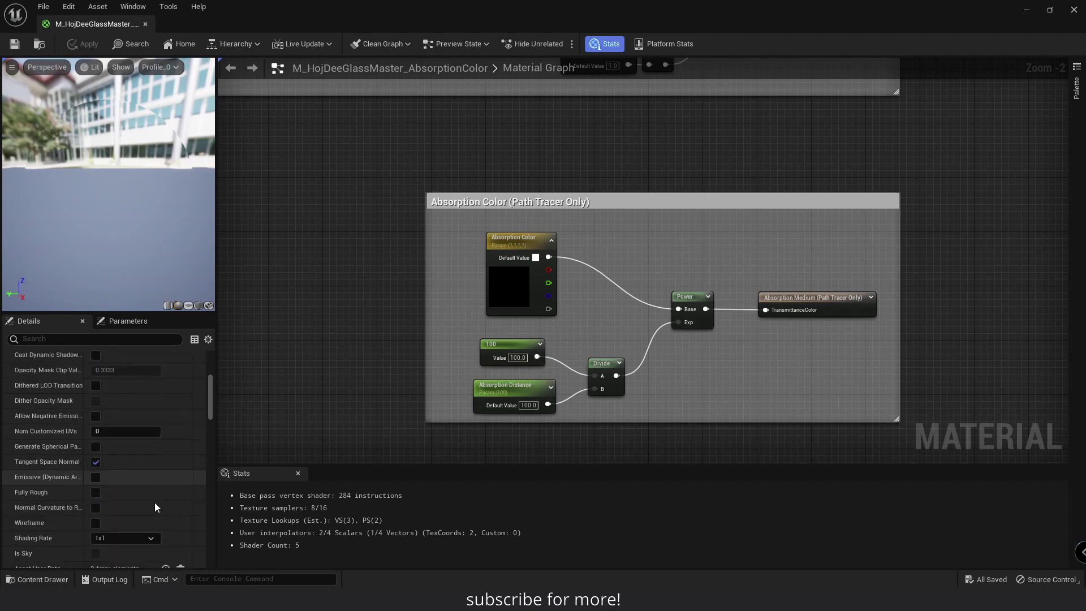
scroll(154, 496, down, 10)
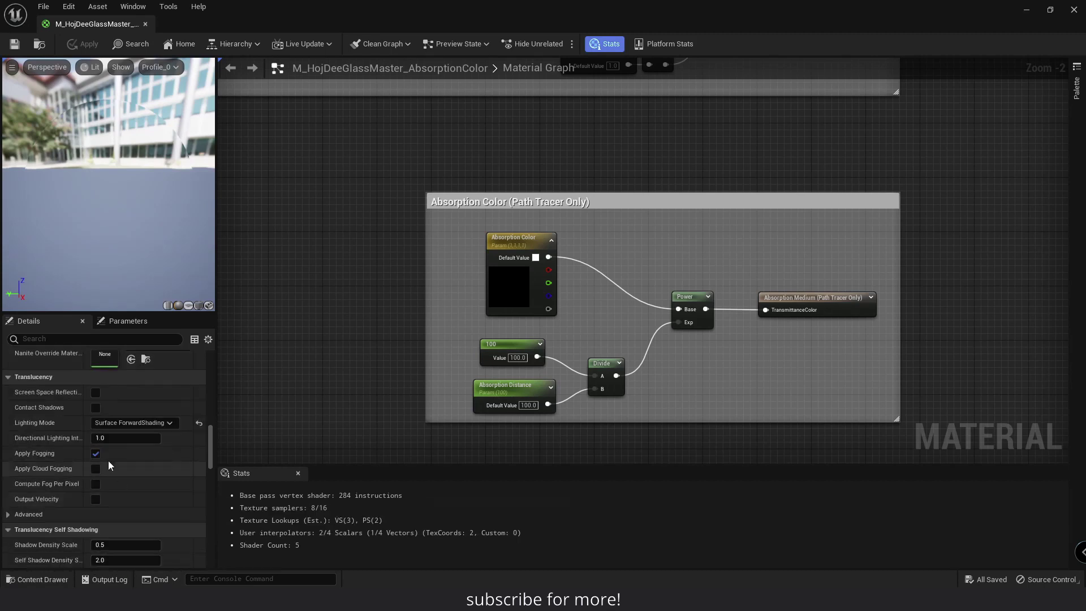
click(169, 426)
click(150, 486)
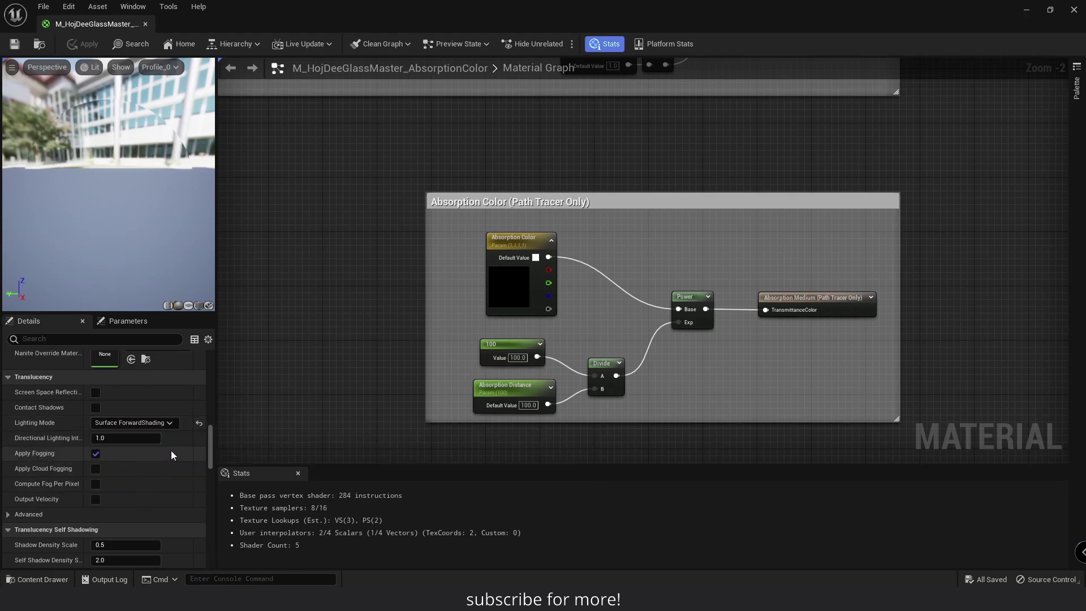
scroll(714, 285, down, 4)
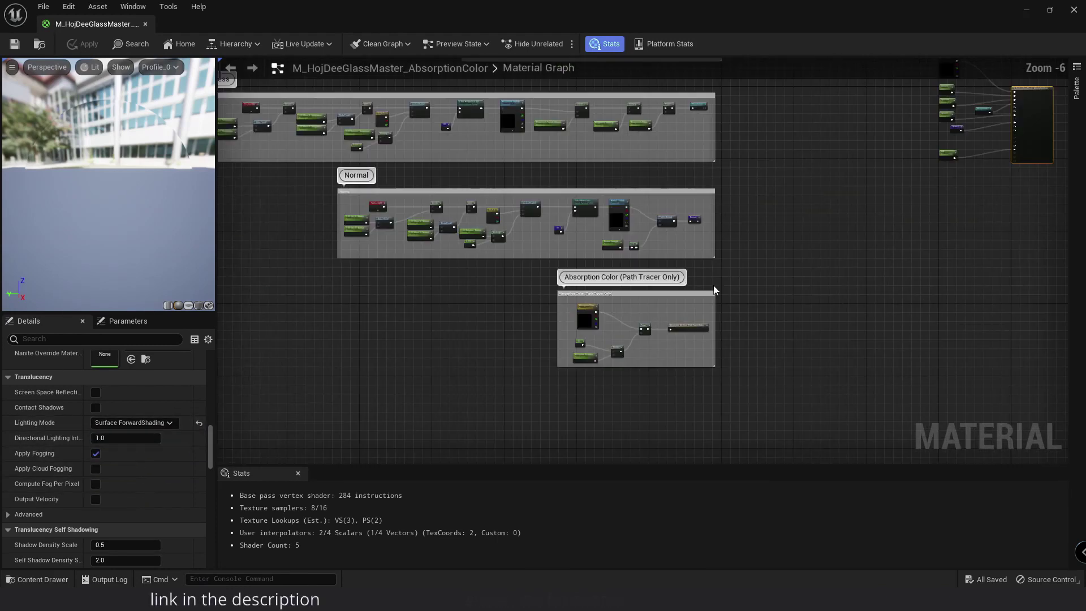
right_drag(714, 285, 756, 374)
scroll(756, 373, down, 1)
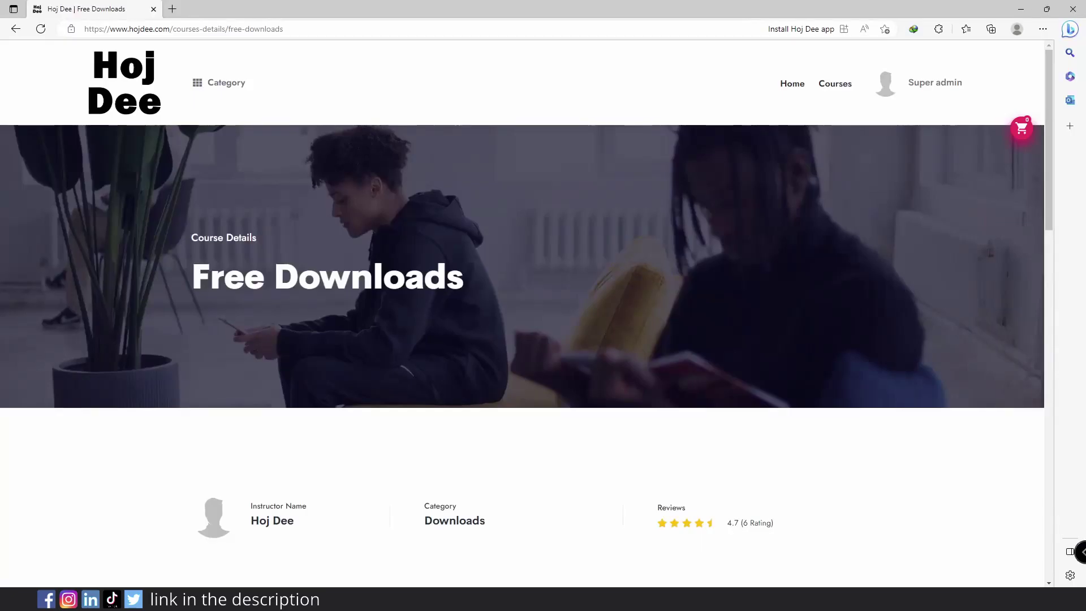
Switch to the browser and show the exercise files of the Free Downloads course on the Hoj Dee site
scroll(157, 292, down, 5)
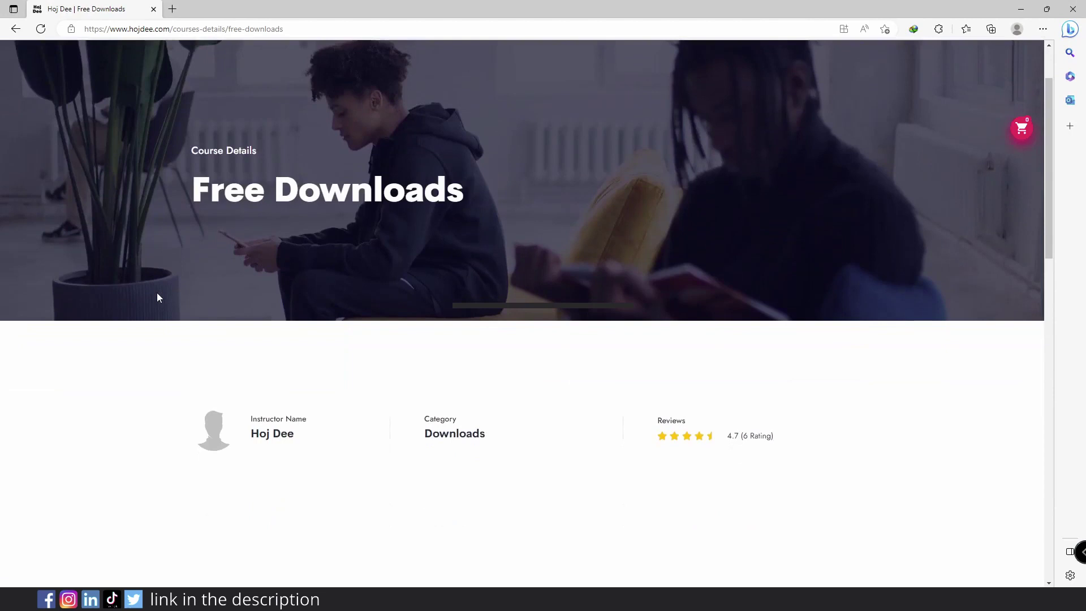
scroll(156, 298, down, 3)
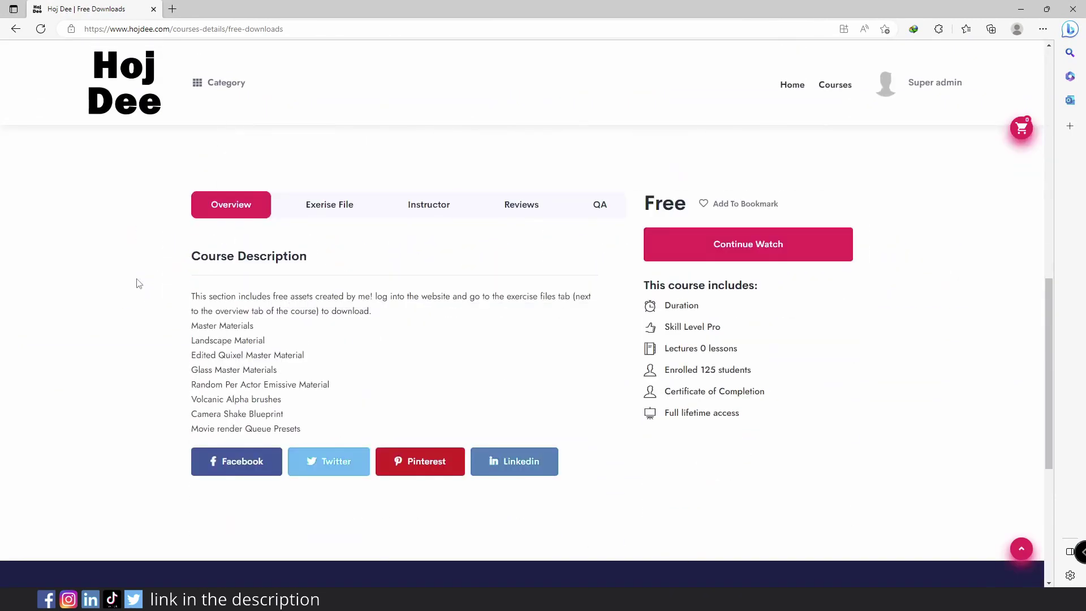
click(331, 212)
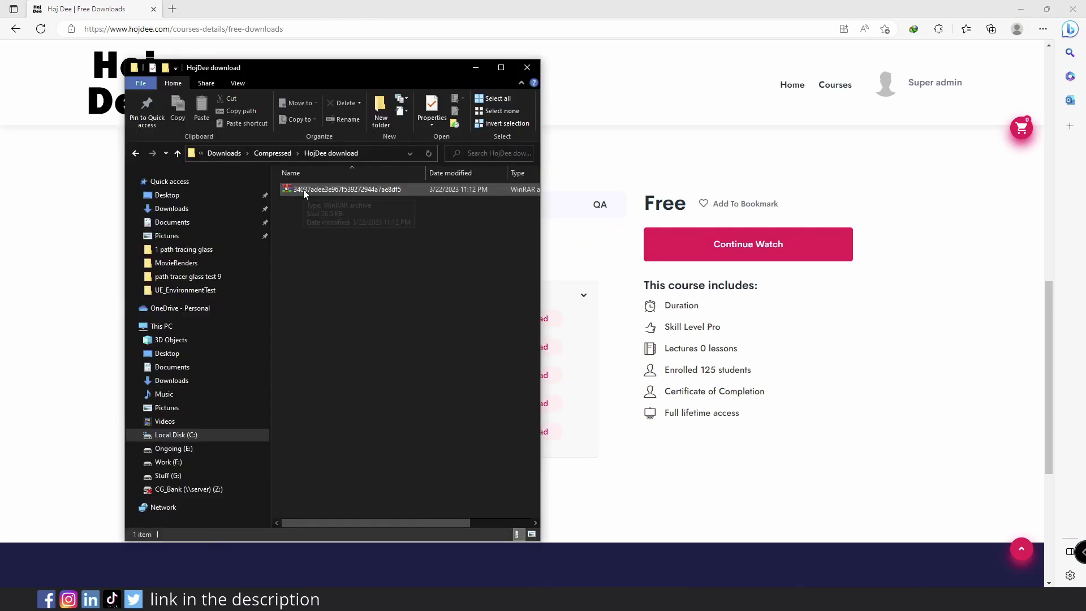
Extract the downloaded archive into the HojDee download folder and delete the archive
right_click(304, 189)
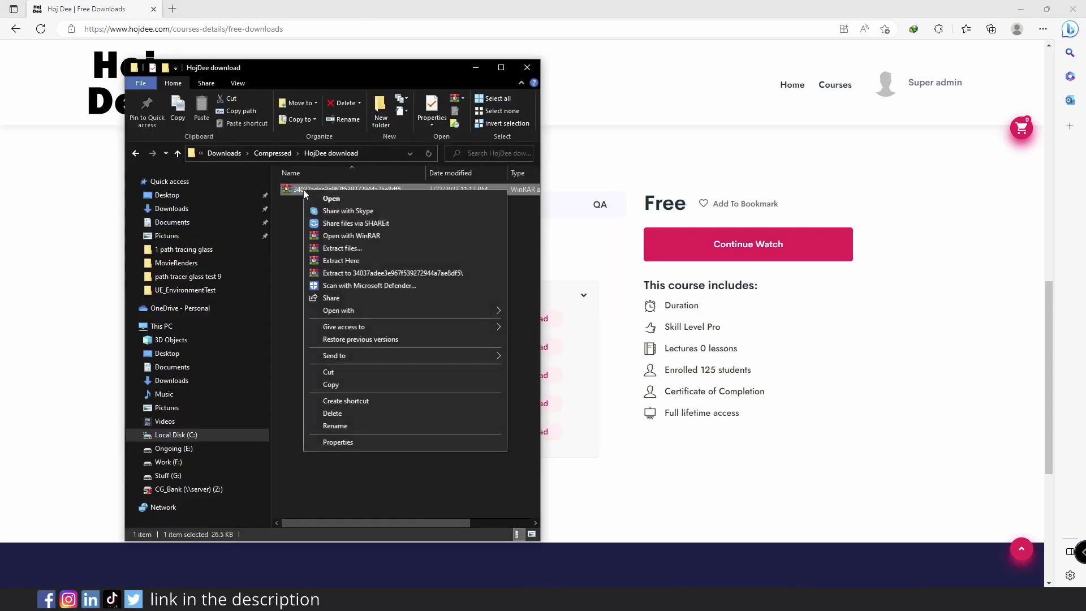
click(340, 261)
key(Delete)
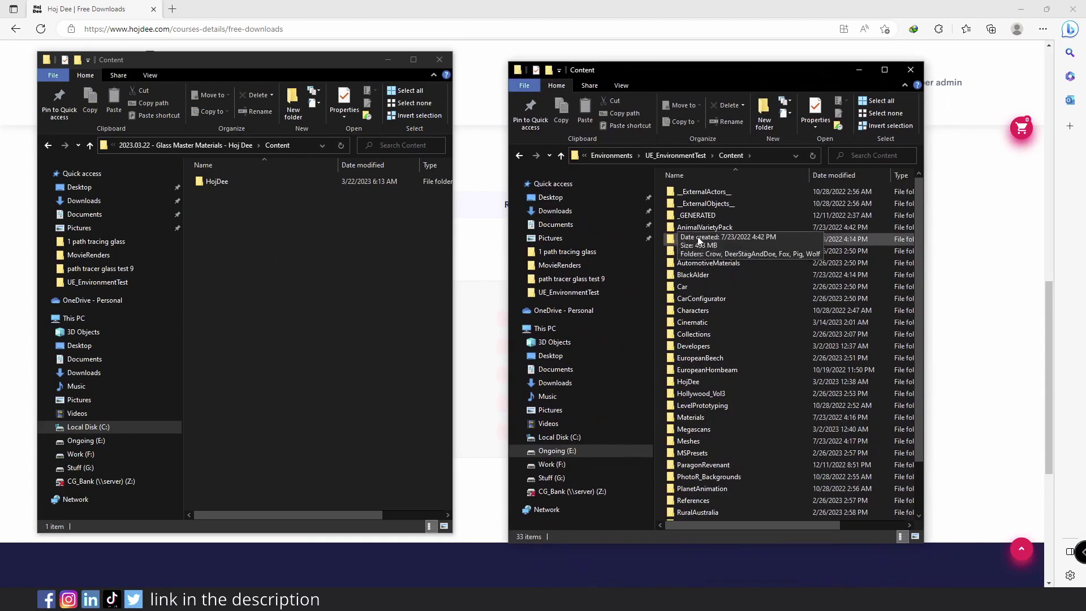
Copy the extracted HojDee folder into the UE_EnvironmentTest project's Content folder, replacing files with the same names
drag(792, 74, 952, 18)
drag(667, 486, 539, 573)
drag(199, 68, 164, 21)
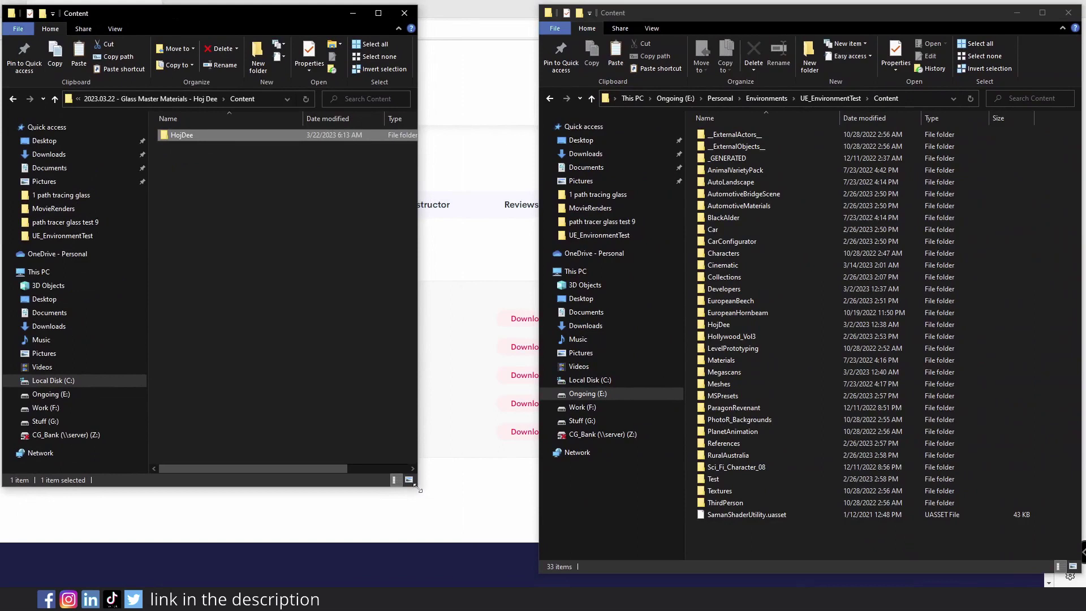
drag(418, 488, 512, 576)
click(461, 301)
drag(179, 139, 726, 534)
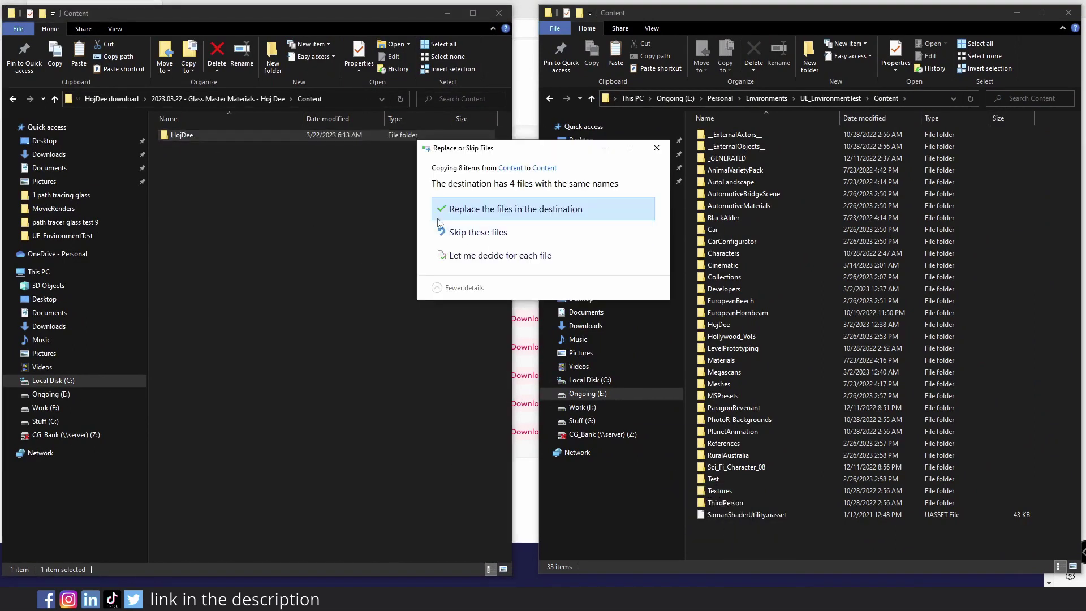
click(478, 211)
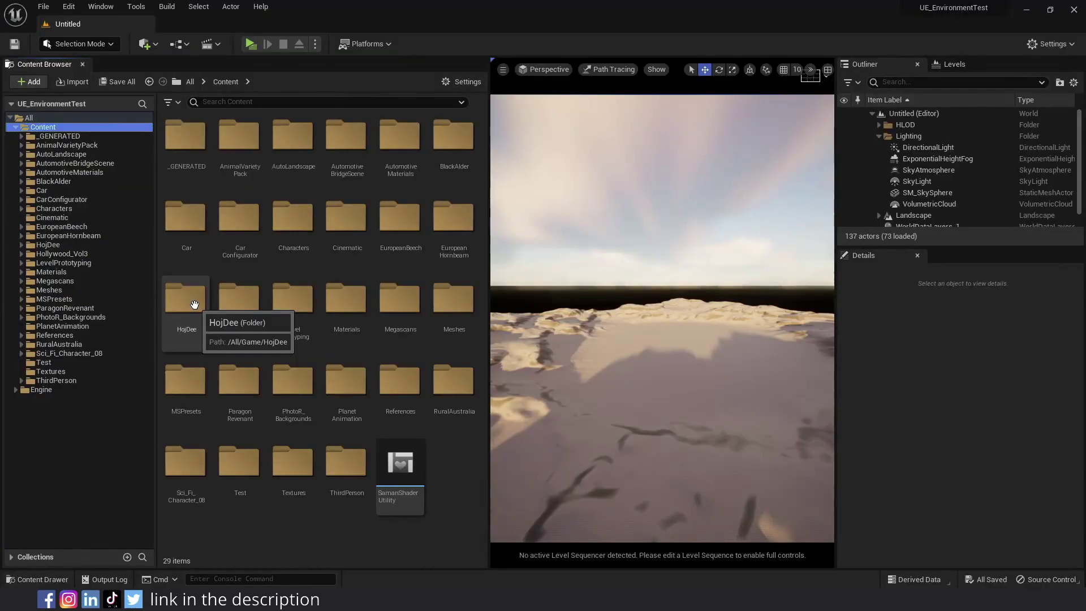
Open the HojDee/Materials/_Masters folder in Unreal and locate the two glass master materials
double_click(194, 308)
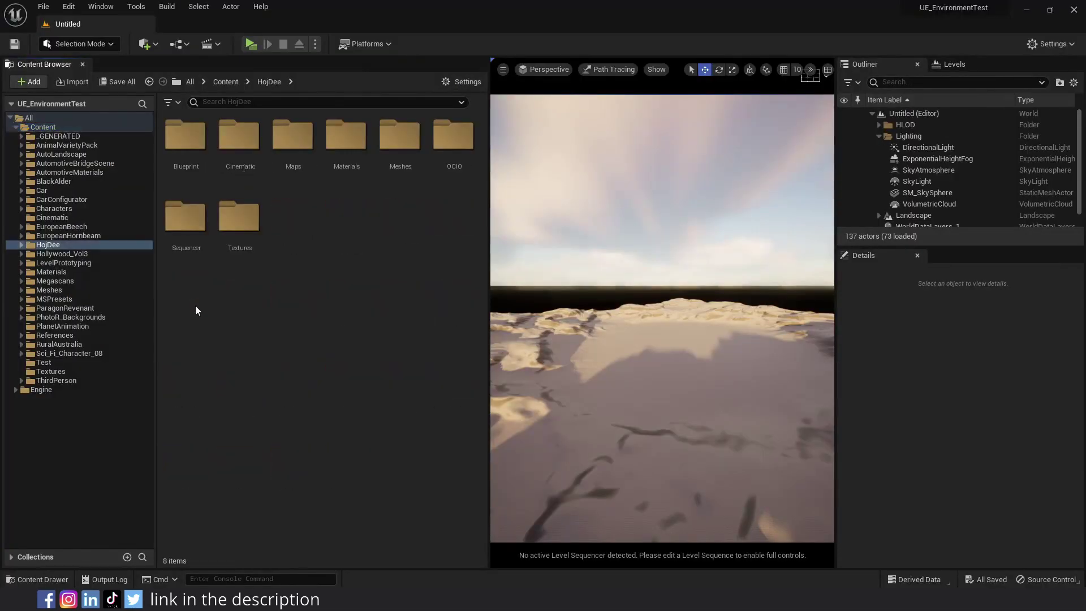
double_click(345, 136)
double_click(187, 136)
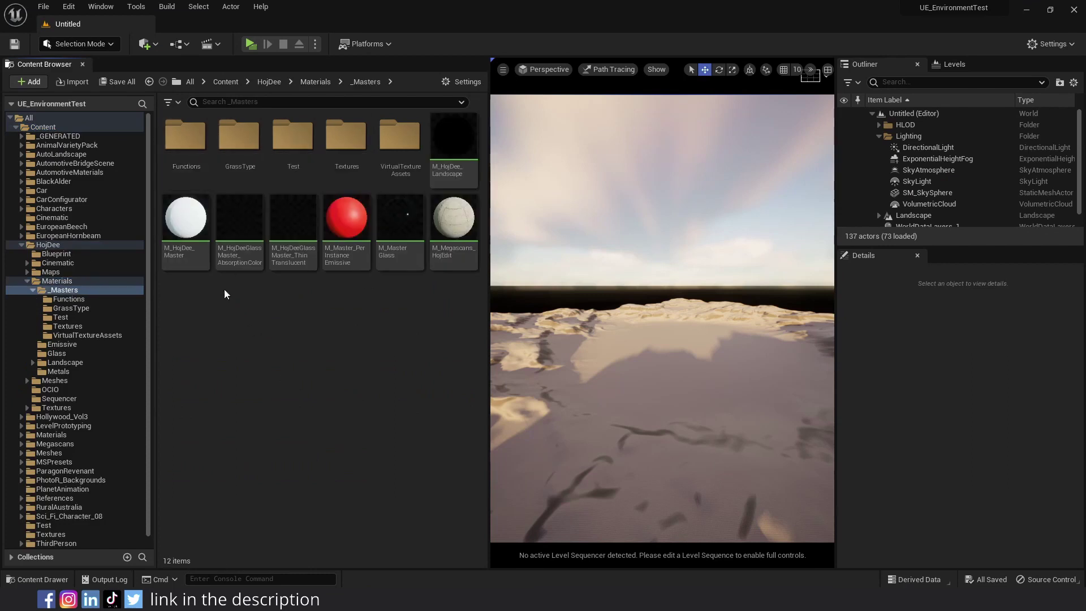
click(235, 257)
ctrl+click(285, 257)
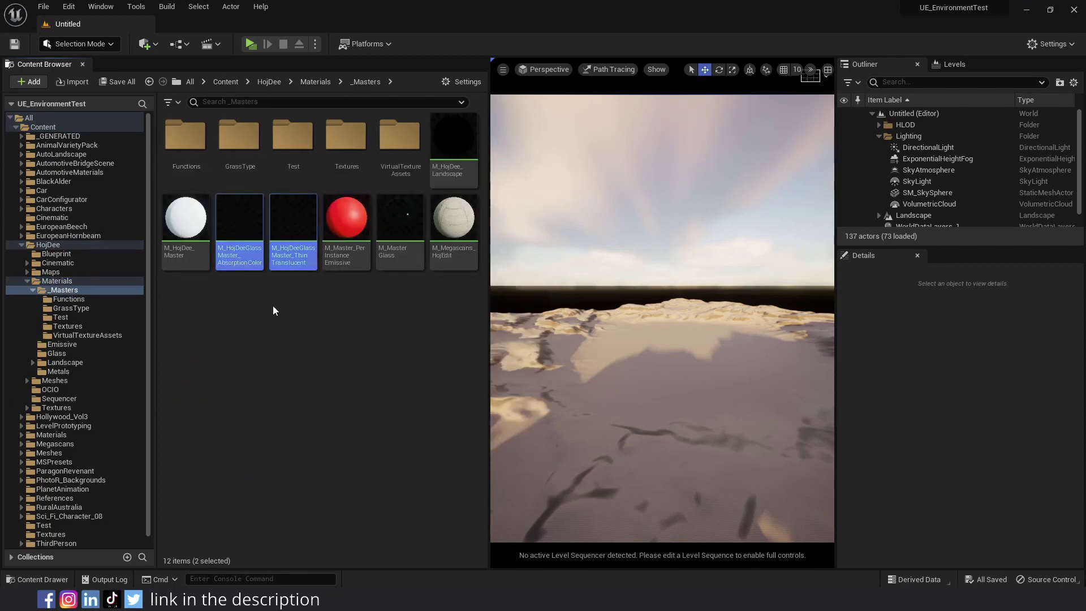
click(241, 233)
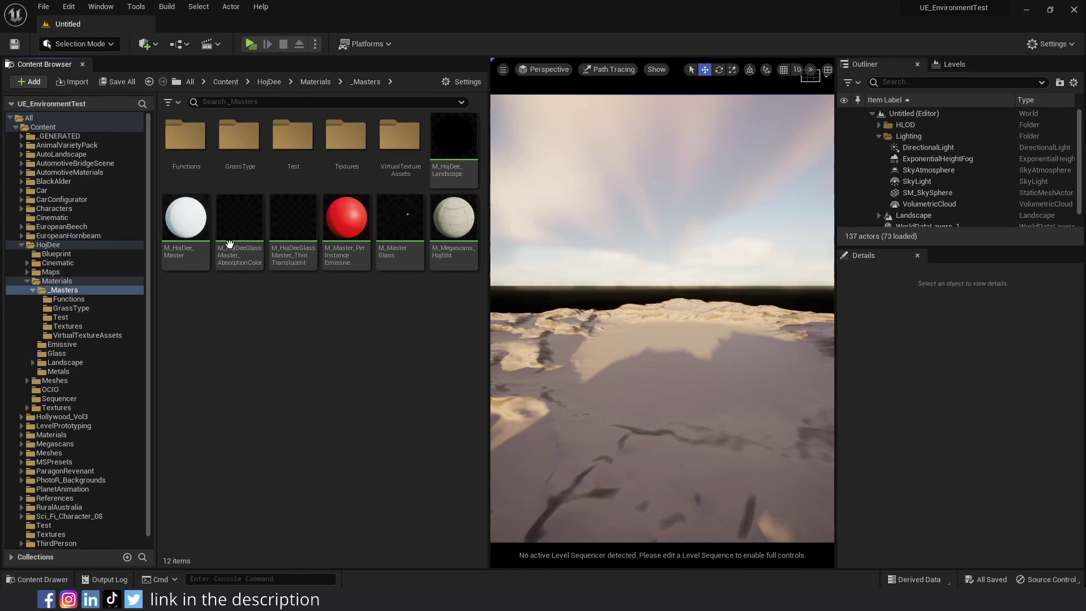
Create a material instance of M_HojDeeGlassMaster_AbsorptionColor and move it into the Test folder
right_click(243, 232)
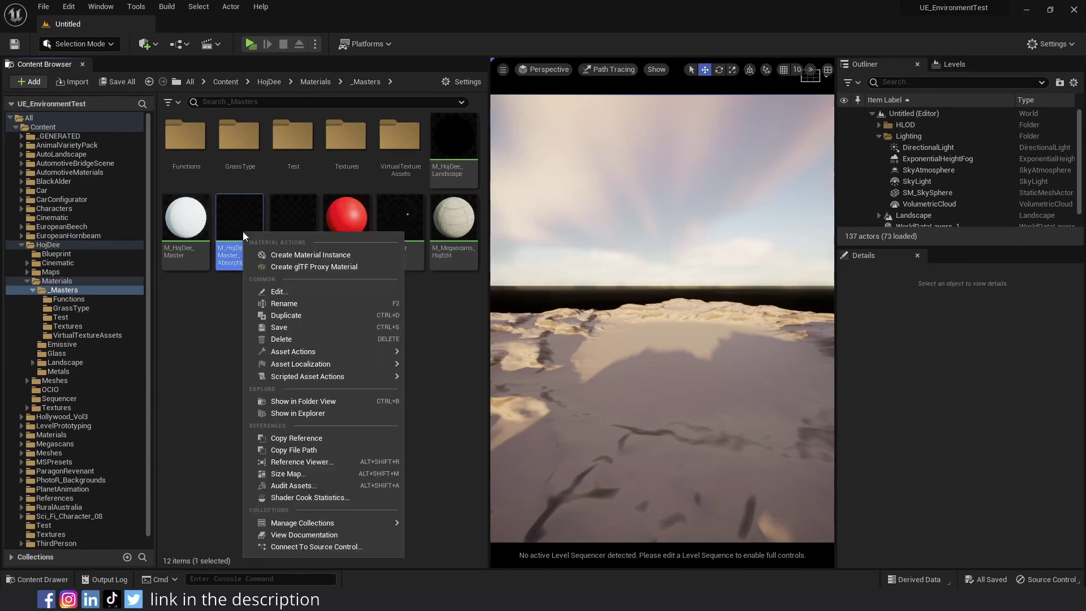
click(288, 253)
drag(293, 221, 298, 160)
click(300, 160)
double_click(301, 158)
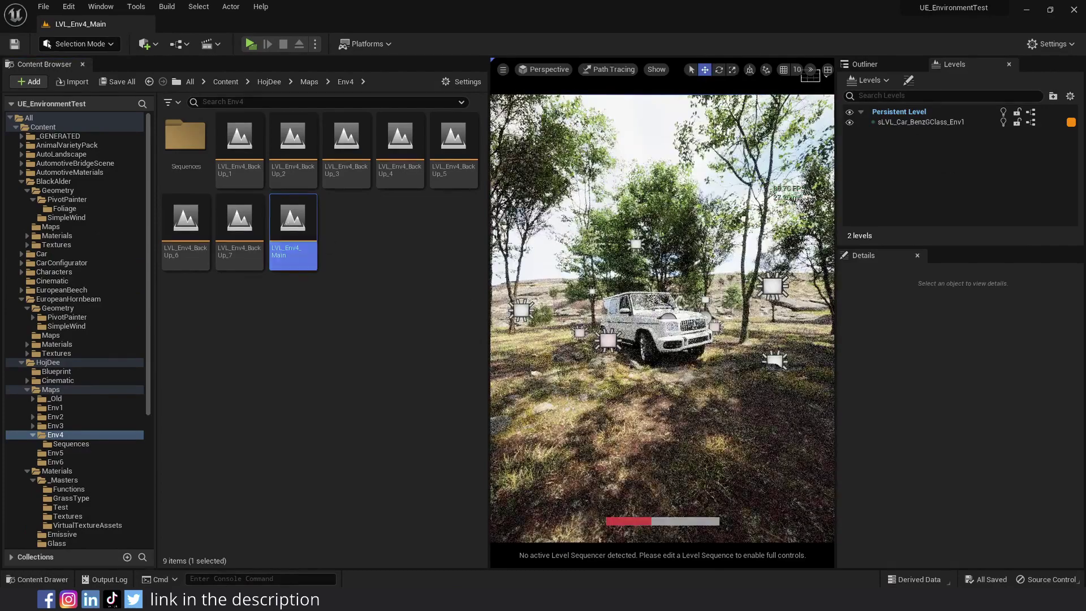
Add a sphere to the LVL_Env4_Main level in front of the car, raise it, and use the Path Tracing view mode
right_drag(543, 331, 521, 326)
drag(489, 326, 247, 325)
click(148, 45)
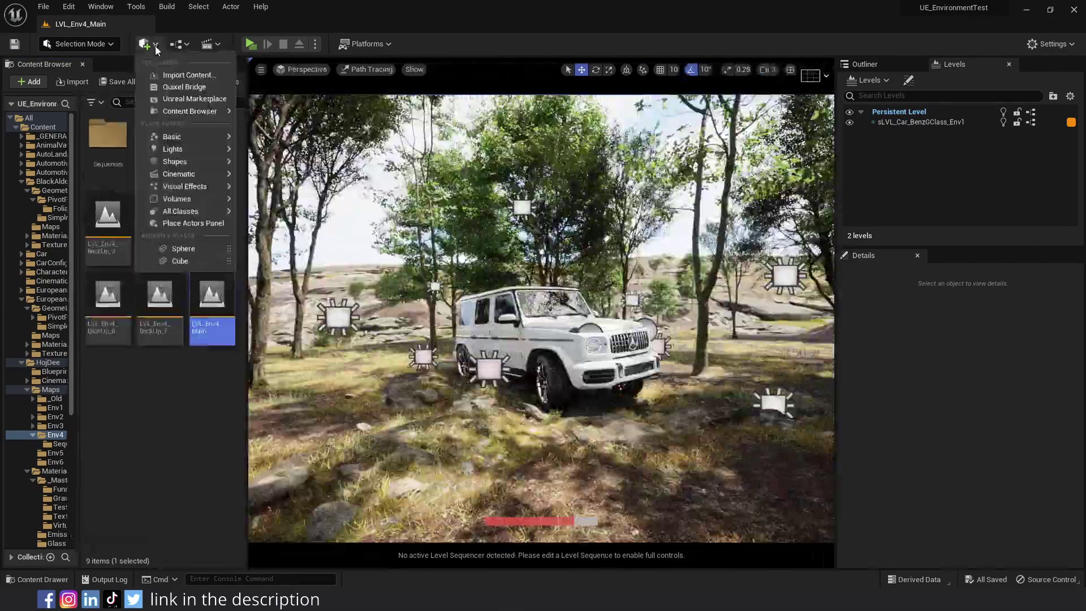
mouse_move(176, 162)
click(272, 177)
drag(502, 419, 501, 334)
click(367, 75)
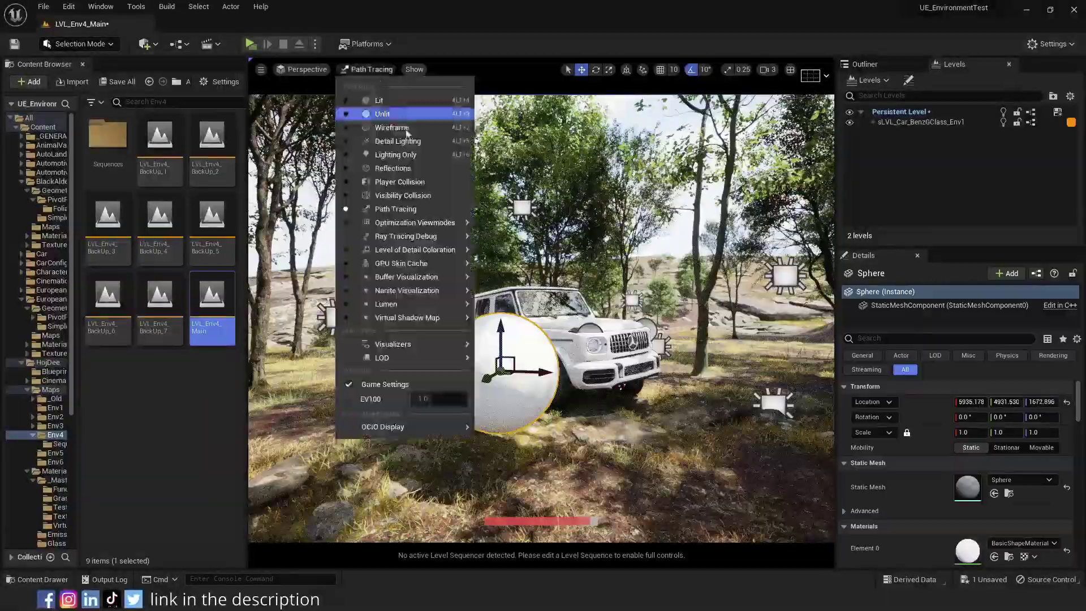
click(400, 209)
Apply the AbsorptionColor glass material instance from the _Masters Test folder to the sphere
click(51, 363)
double_click(115, 213)
click(59, 507)
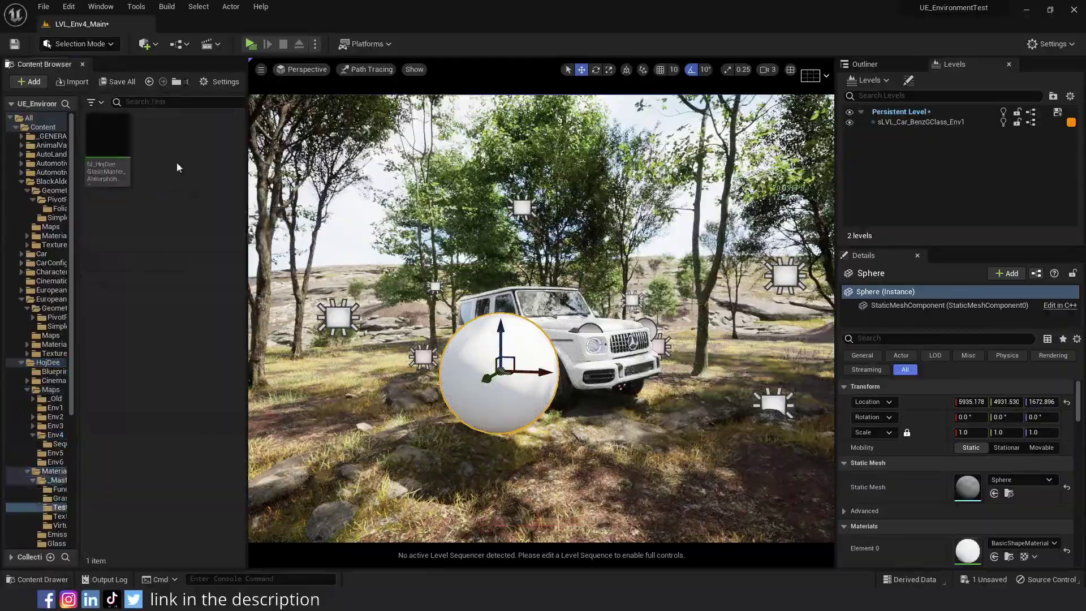
drag(107, 136, 486, 385)
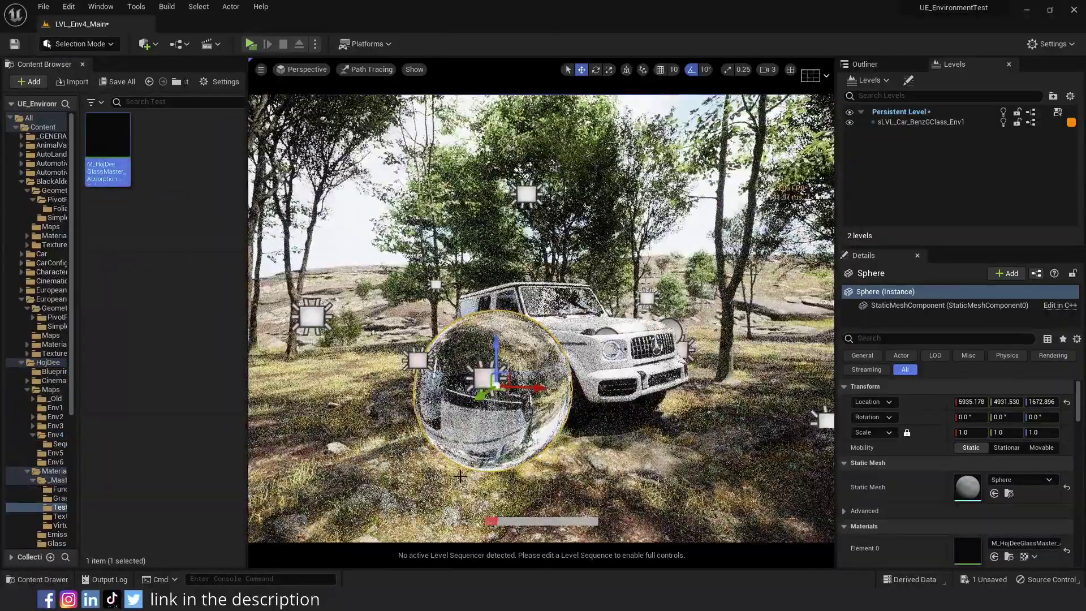
key(g)
mouse_move(461, 476)
right_down()
mouse_move(433, 469)
mouse_move(447, 475)
right_up()
key(Escape)
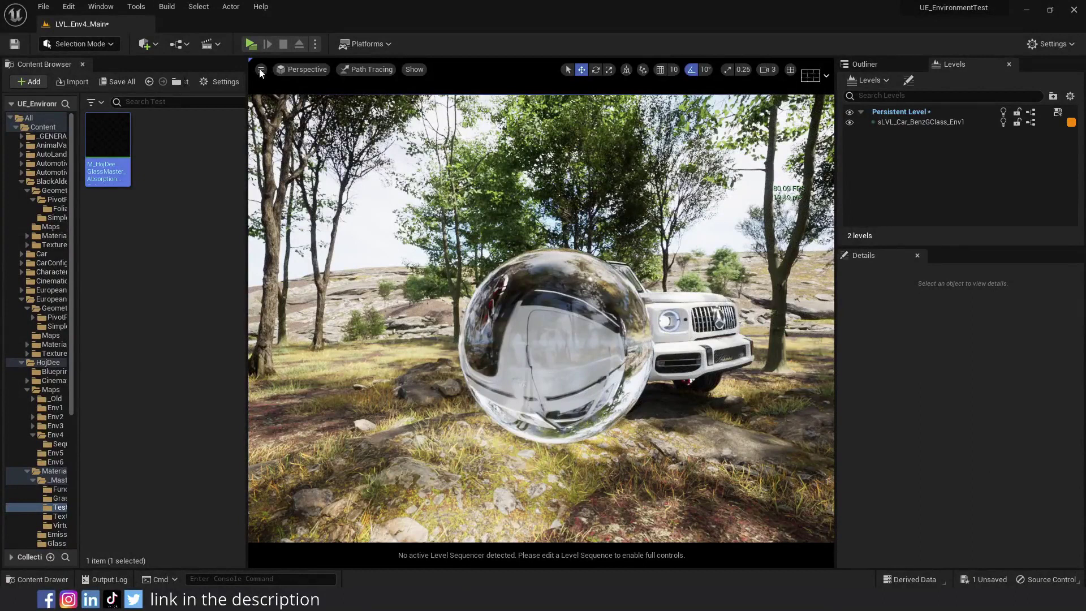
Select the PostProcessVolume in the level's Lighting folder and make sure Infinite Extent (Unbound) is enabled
click(145, 44)
mouse_move(187, 202)
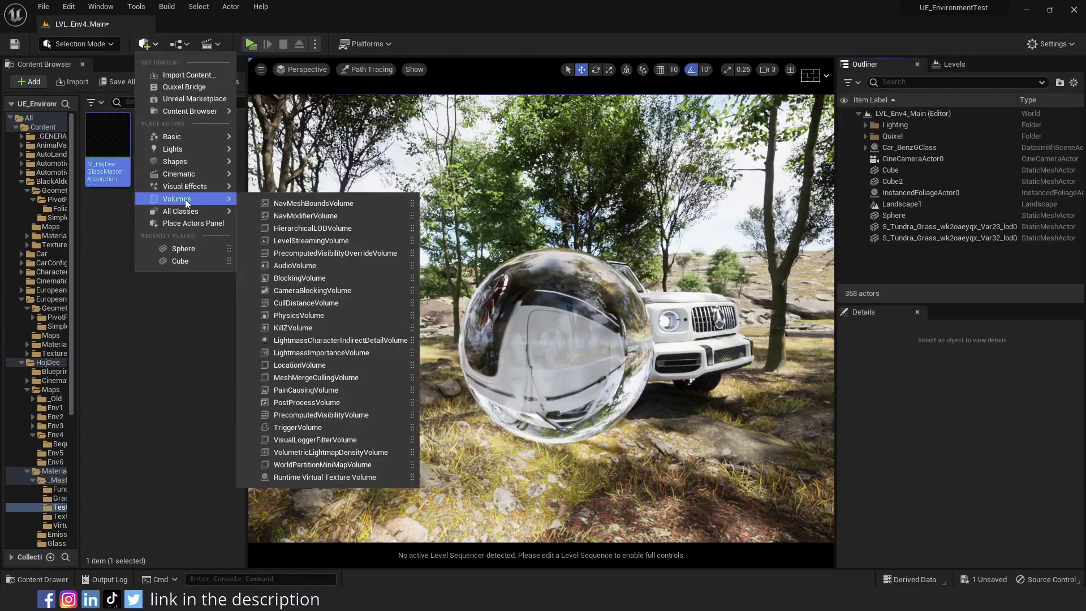
click(307, 402)
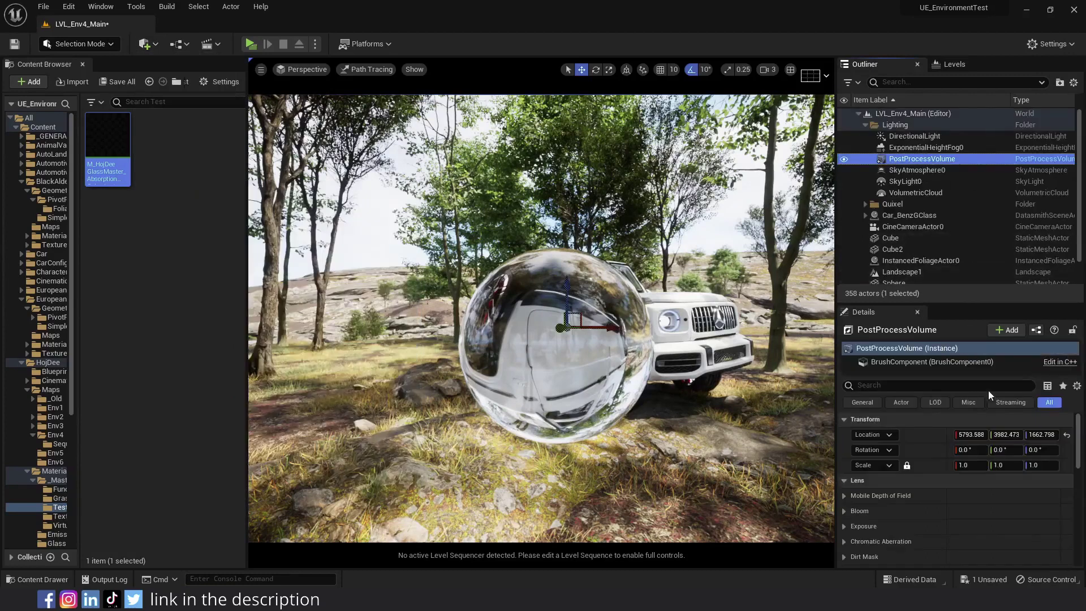
scroll(873, 497, down, 10)
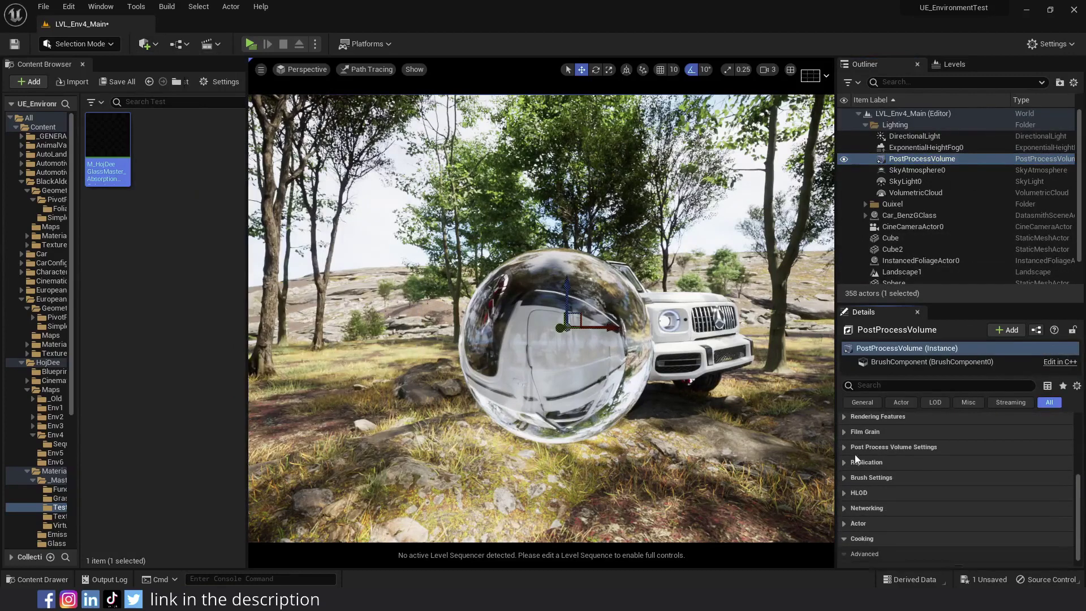
click(856, 452)
click(959, 525)
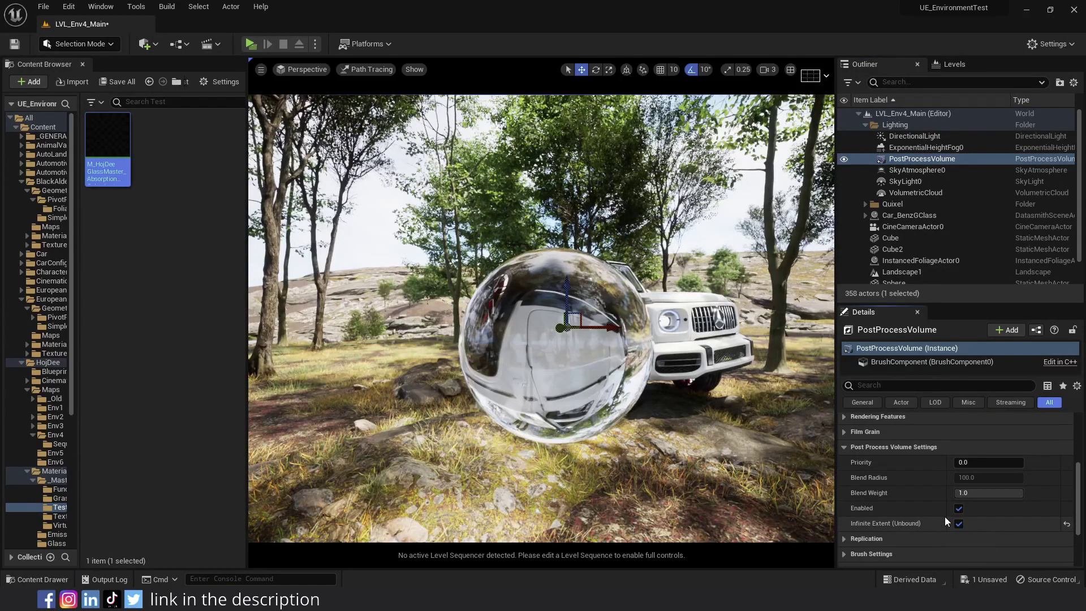
Expand the PathTracing settings within the PostProcessVolume's Rendering Features
click(855, 447)
right_drag(854, 449, 873, 428)
click(860, 480)
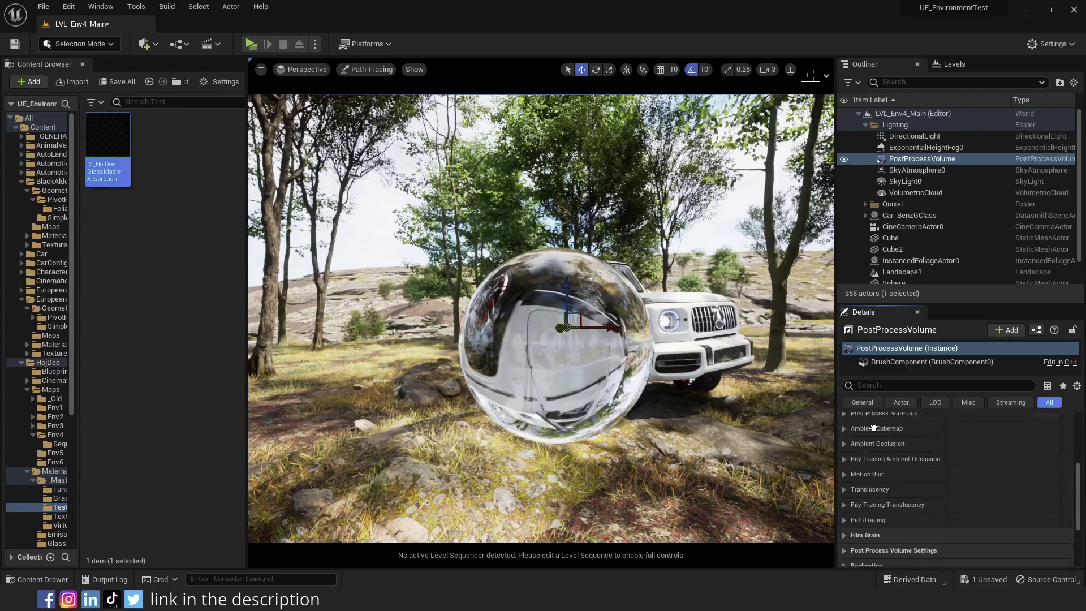
click(871, 518)
right_drag(874, 529, 876, 452)
scroll(882, 453, down, 1)
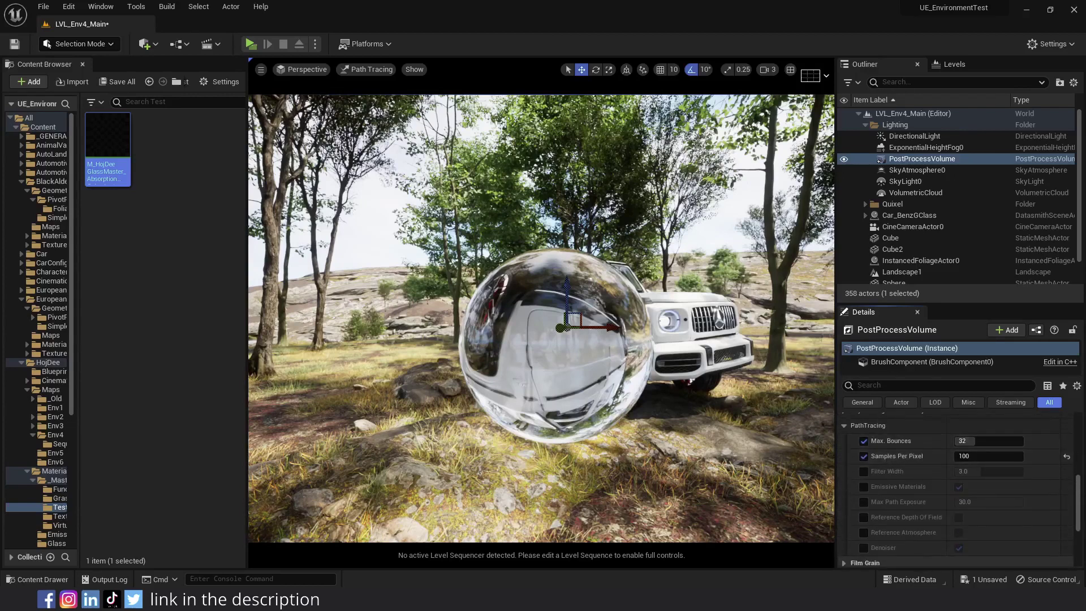
Try Max. Bounces values of 1 and 3 for path tracing and settle on 10
click(969, 441)
text(1)
key(Return)
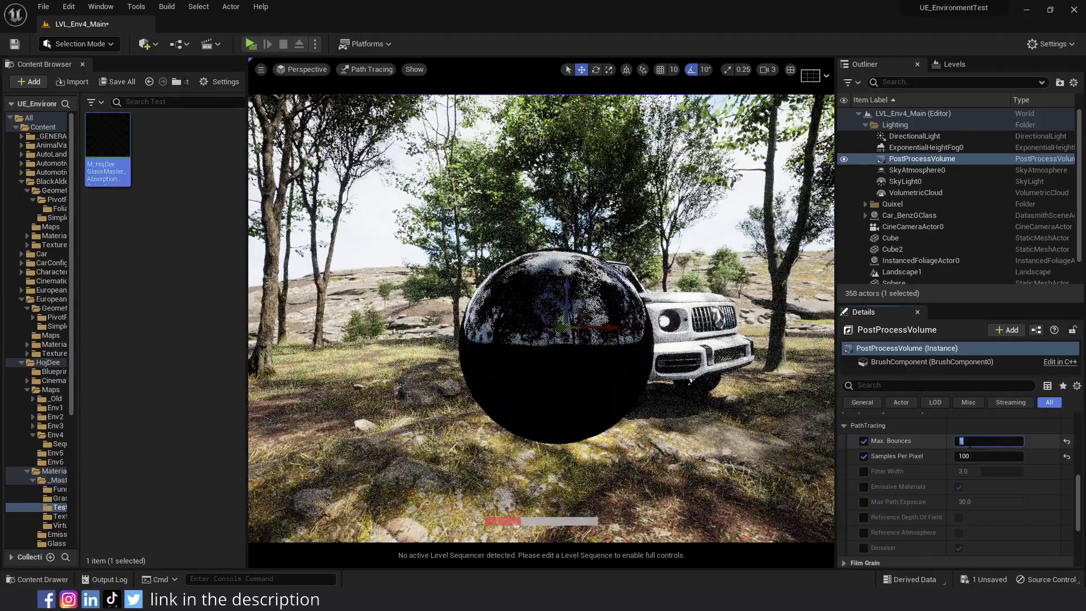
text(3)
key(Return)
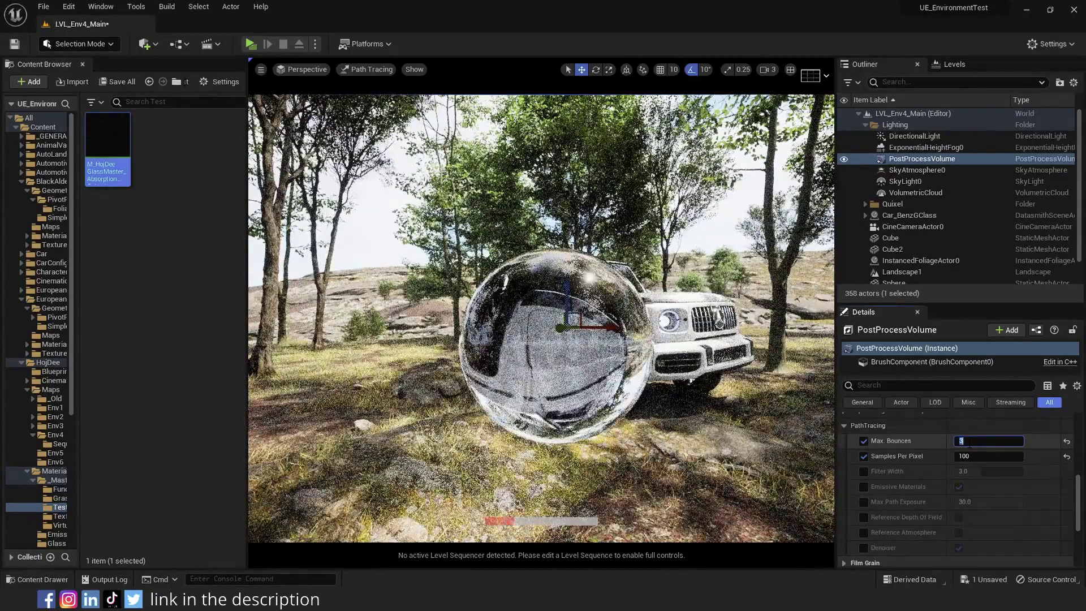
text(10)
key(Return)
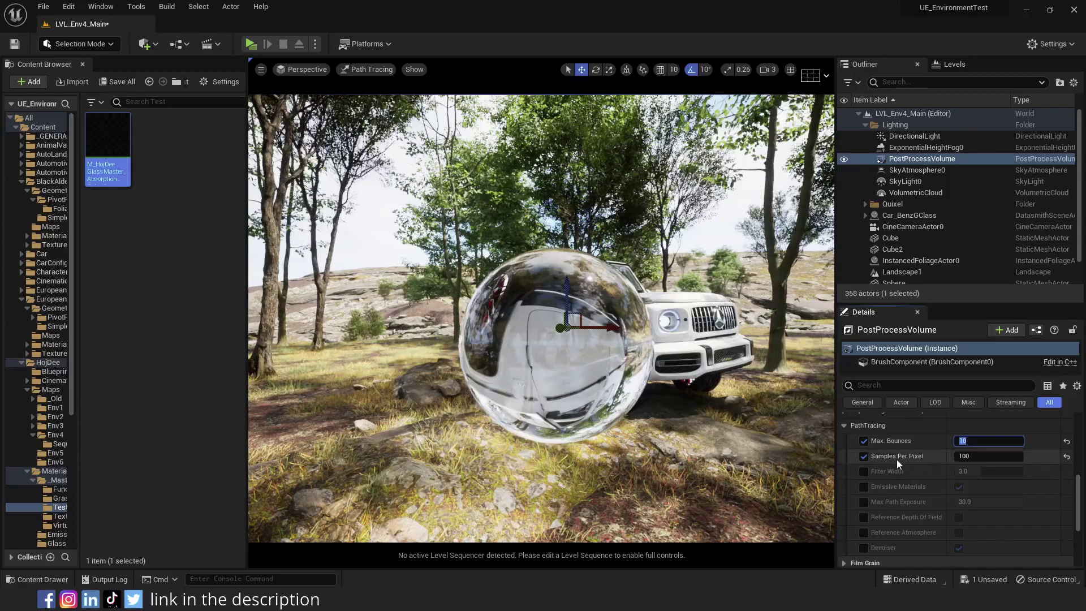
Reset Samples Per Pixel to its default, and set it back to 100
click(1067, 457)
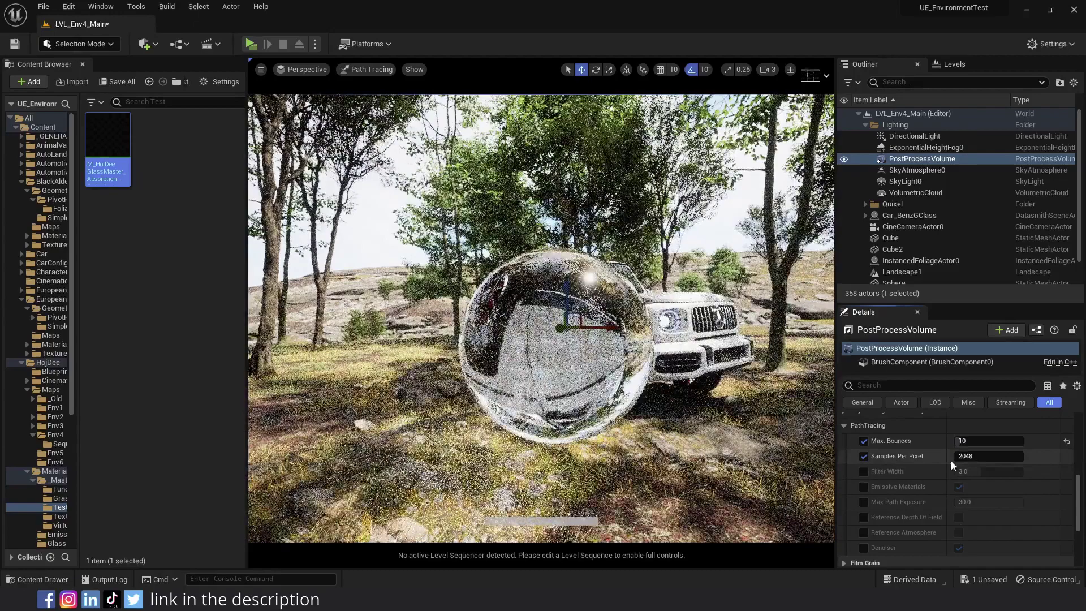
click(962, 457)
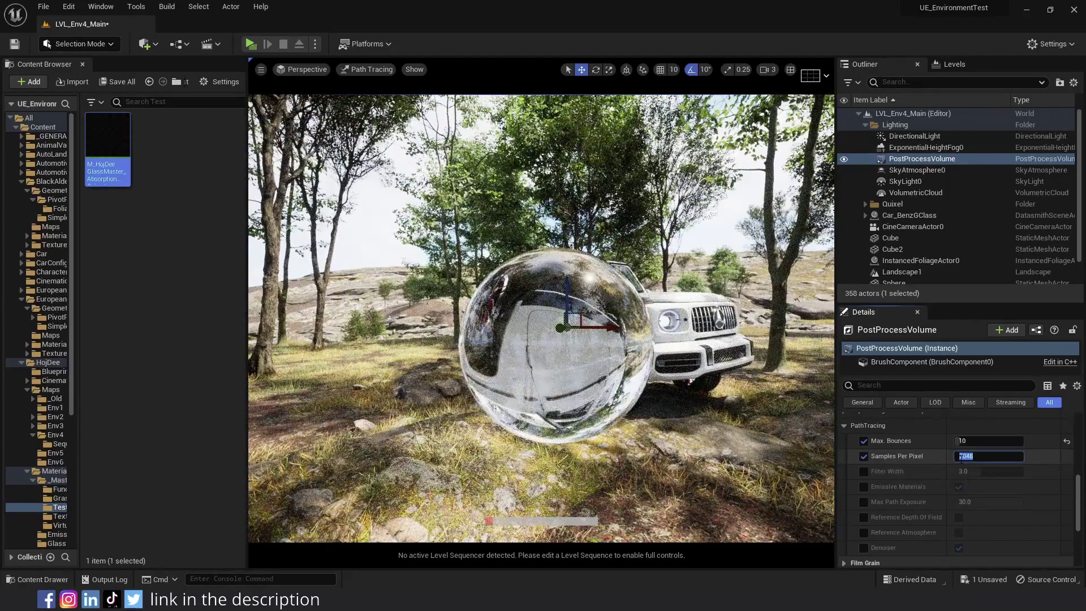
text(100)
key(Return)
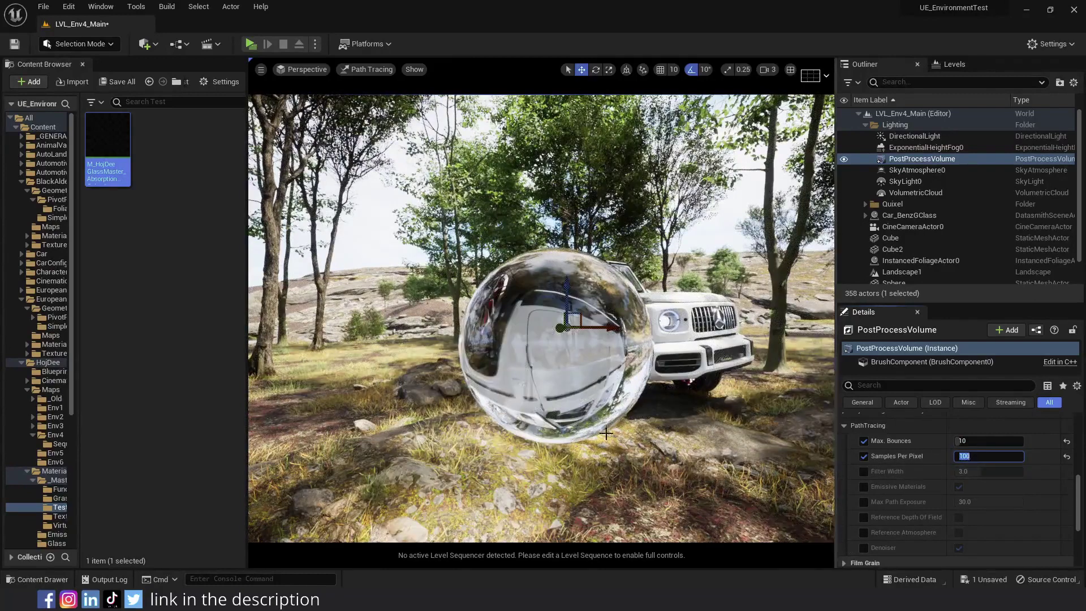
Run the console command r.Pathtracing.ProgressDisplay 1 to display the path tracing progress bar
right_drag(500, 529, 495, 523)
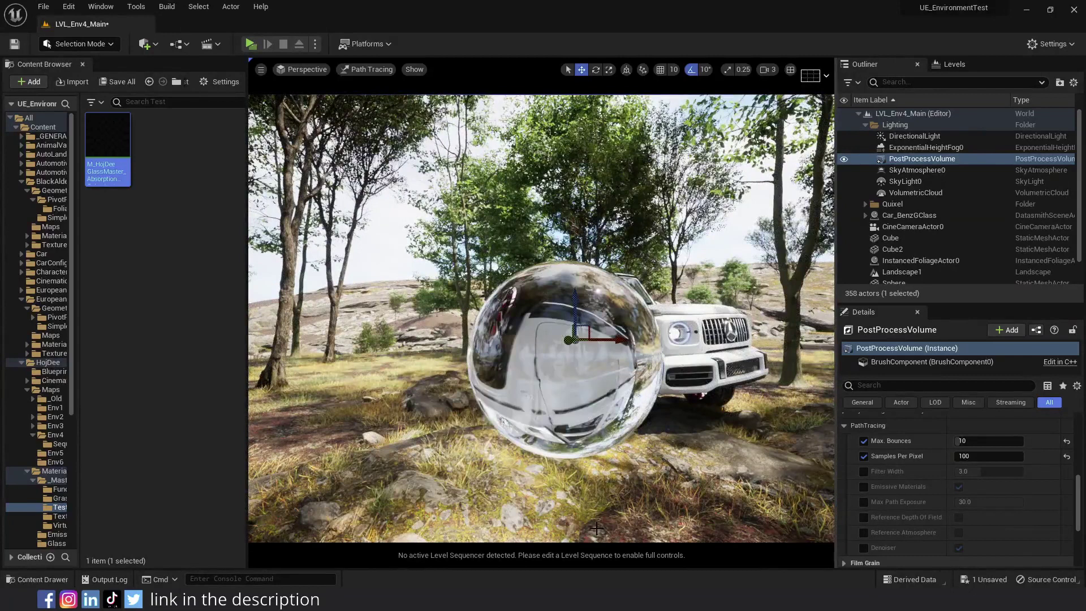
click(231, 578)
text(r.Pathtracing.ProgressDisplay 1)
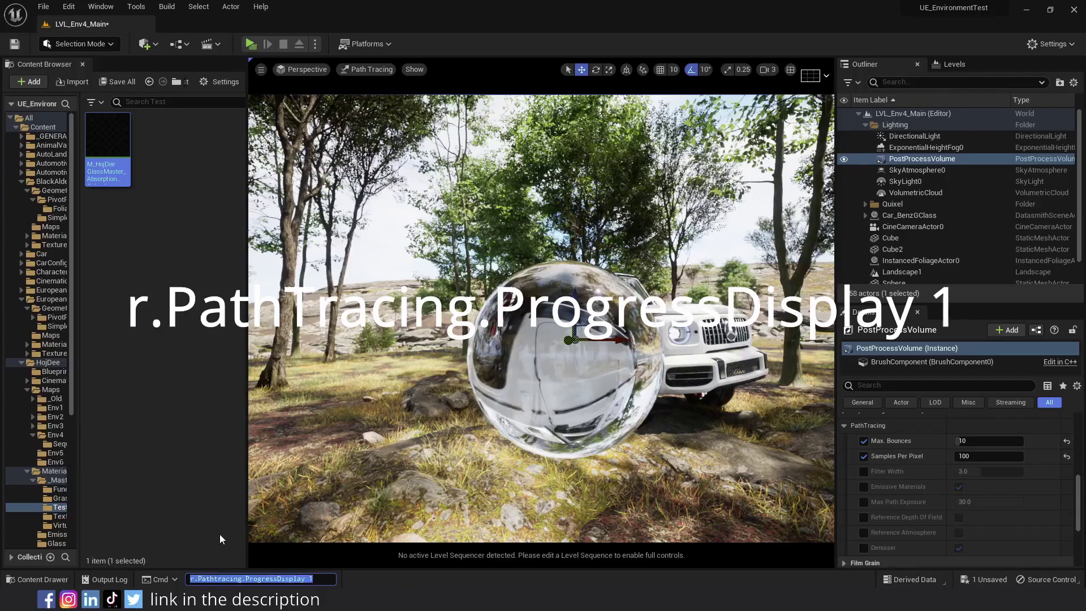
key(Return)
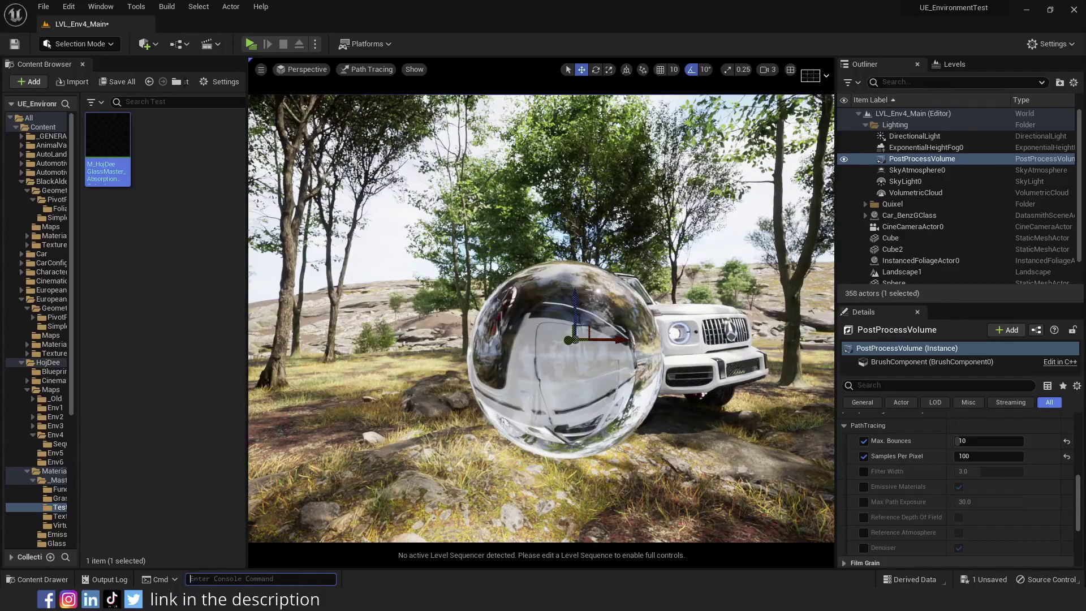
Open the glass material instance beside the viewport, enable its IOR parameter and set it to 1
scroll(871, 484, down, 2)
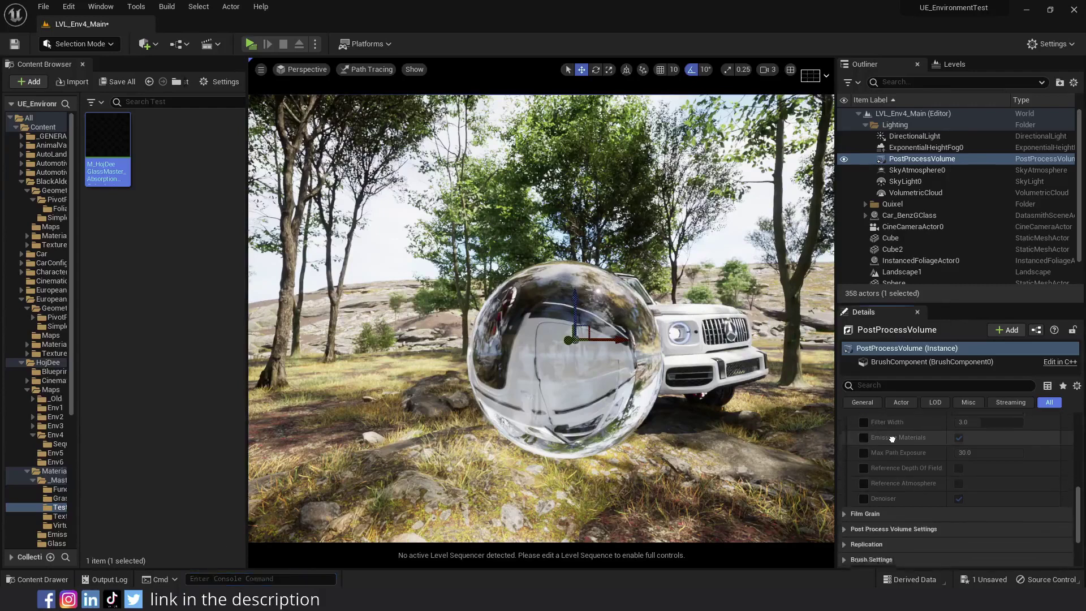
double_click(107, 144)
mouse_move(658, 106)
mouse_down()
mouse_move(232, 137)
mouse_move(50, 136)
mouse_up()
scroll(72, 385, down, 5)
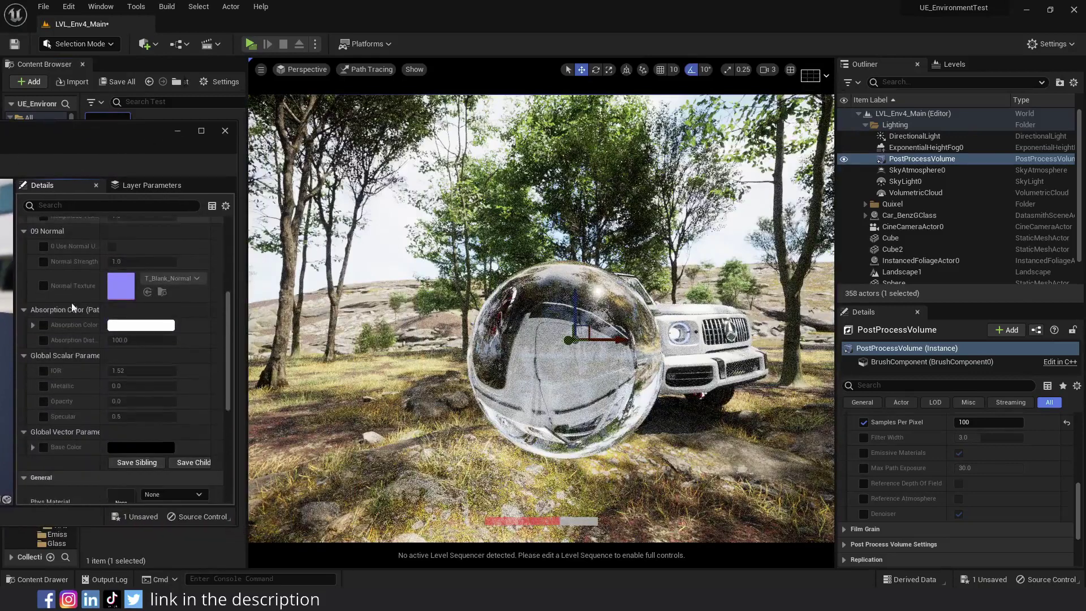
click(43, 373)
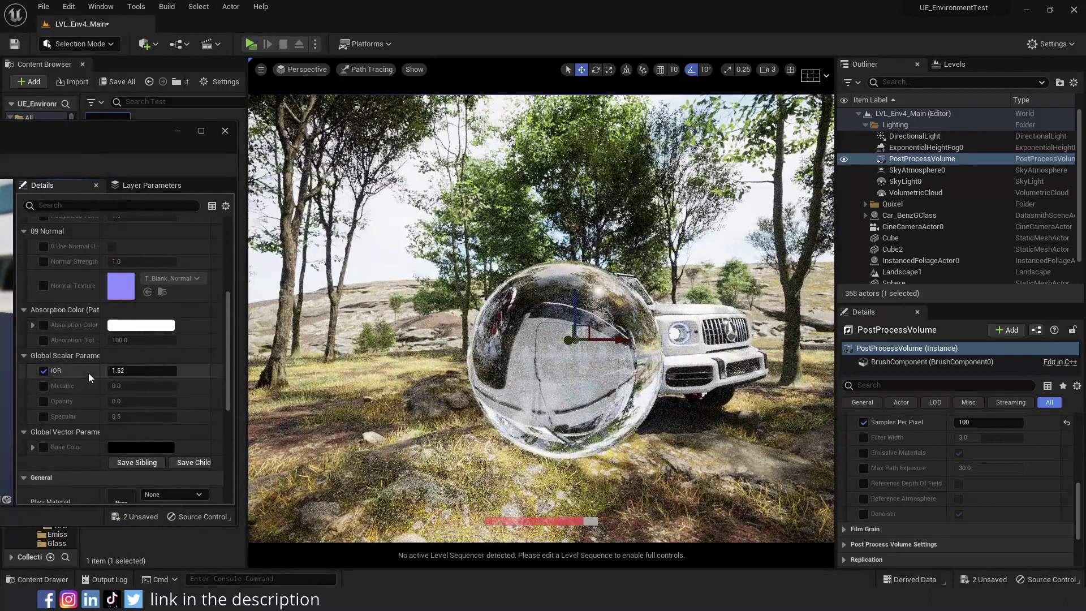
click(142, 371)
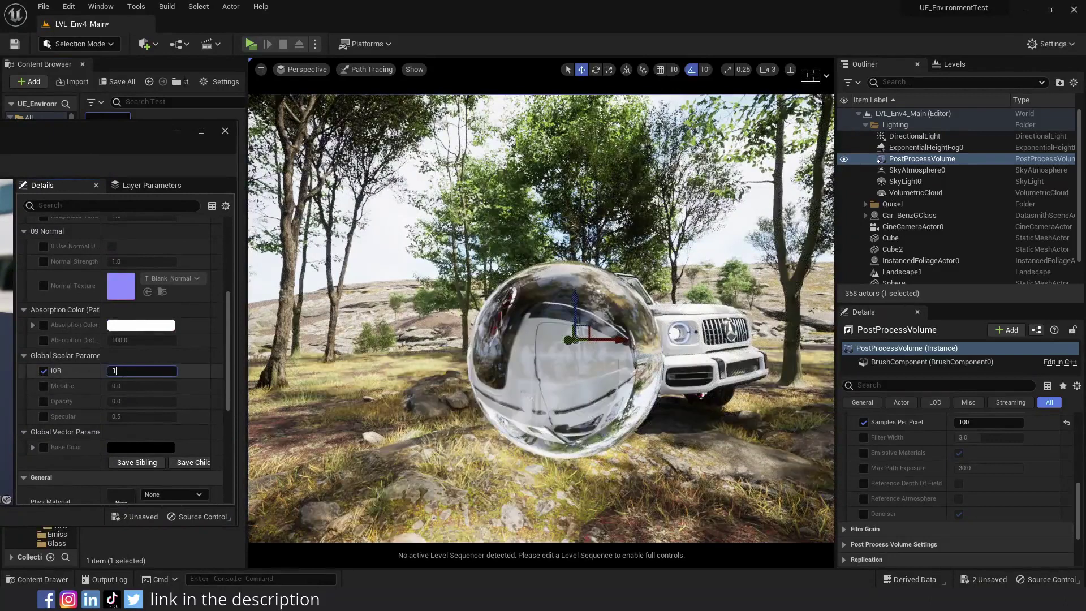
text(1)
key(Return)
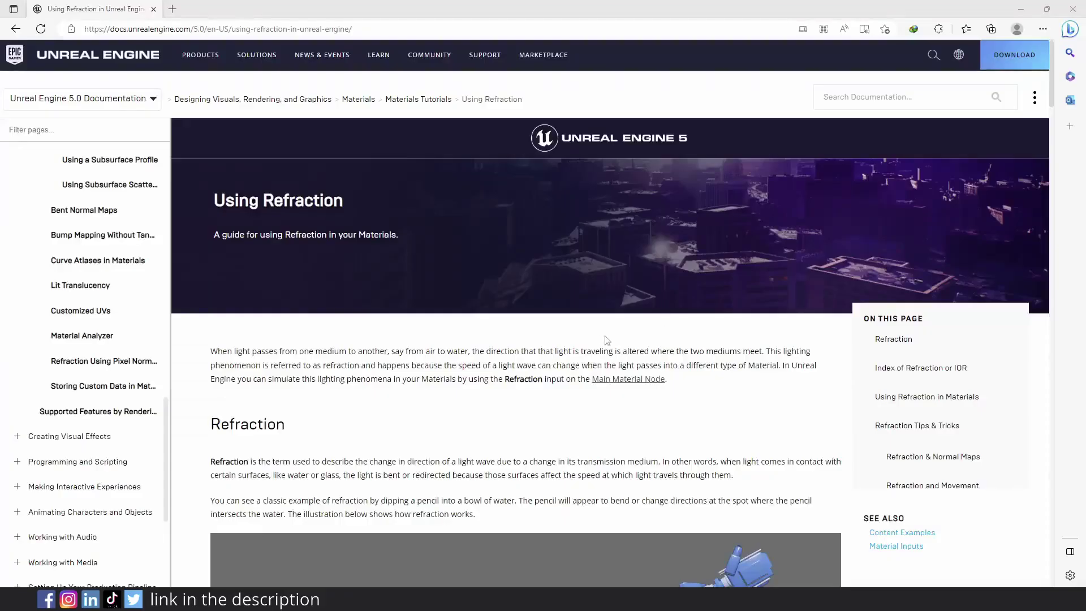
Look up the index of refraction of glass in the Using Refraction documentation page and set the instance's IOR to 1.52
scroll(605, 341, down, 16)
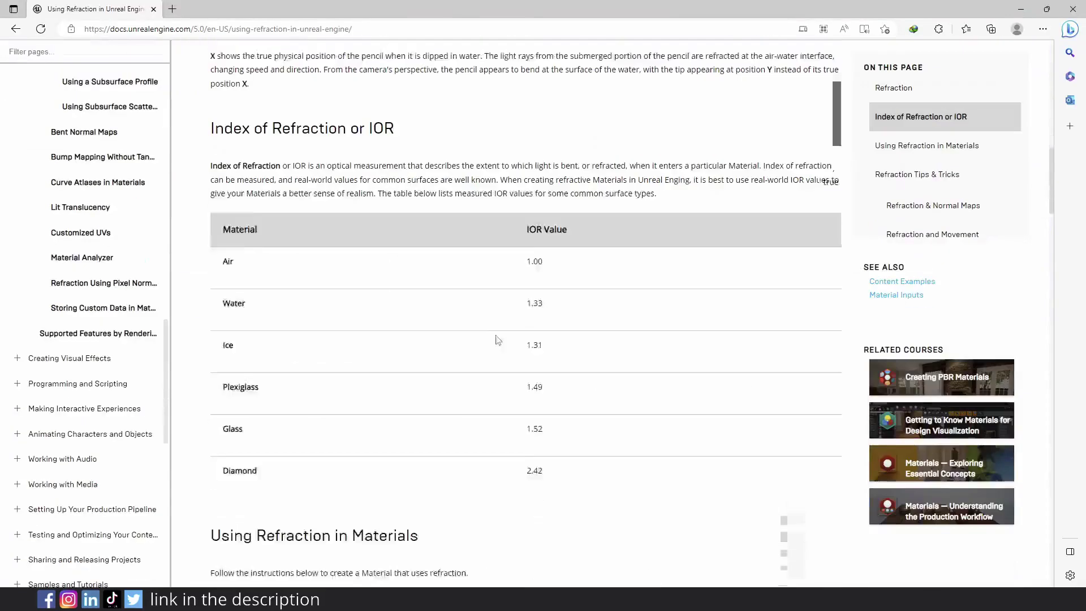
drag(225, 409, 562, 420)
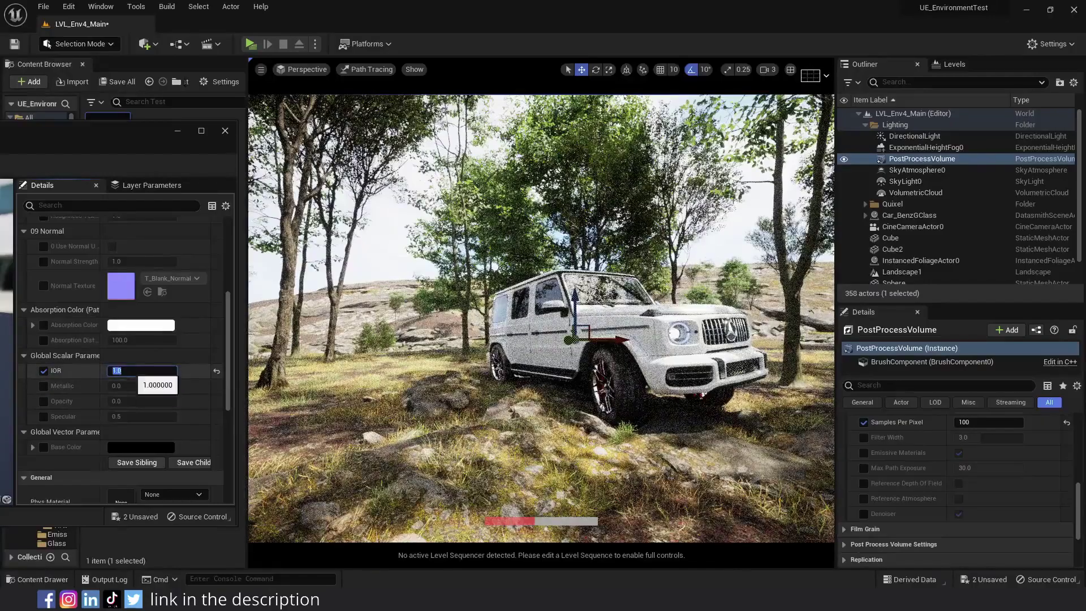
drag(134, 372, 104, 373)
text(1.52)
key(Return)
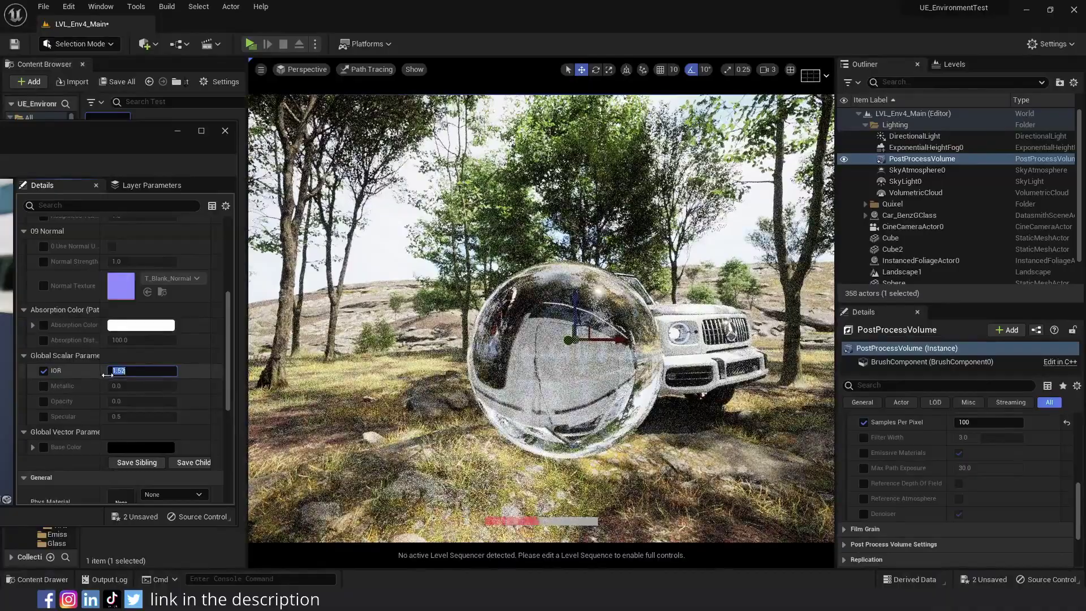
Enable the glass instance's Opacity parameter and set it to 0.2
click(43, 401)
drag(118, 401, 125, 402)
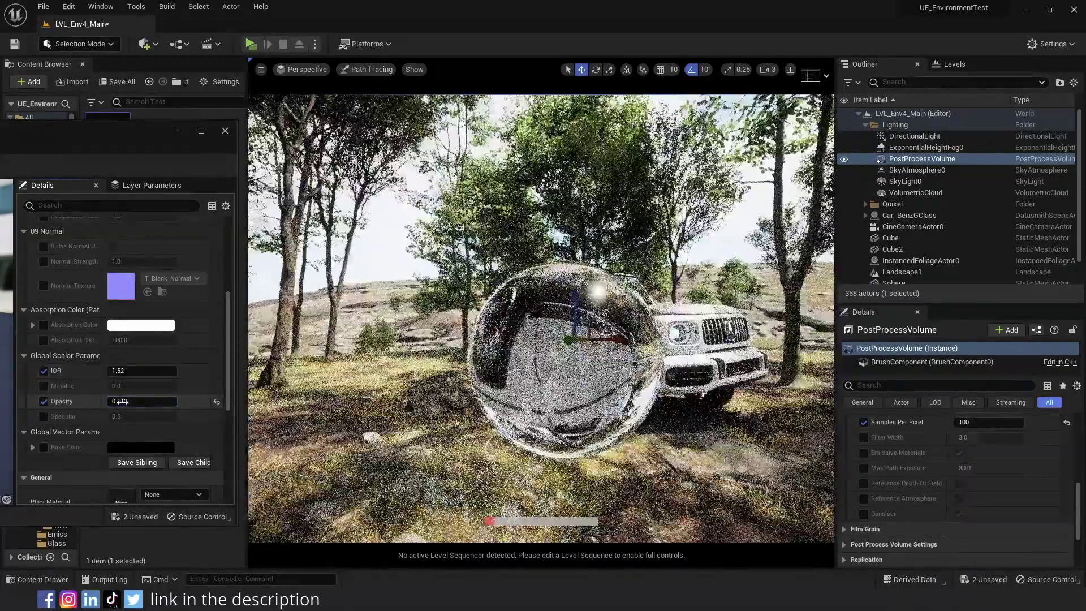
click(141, 402)
text(0.2)
key(Return)
Enable the Base Color parameter of the glass instance and pick a purple color
click(43, 447)
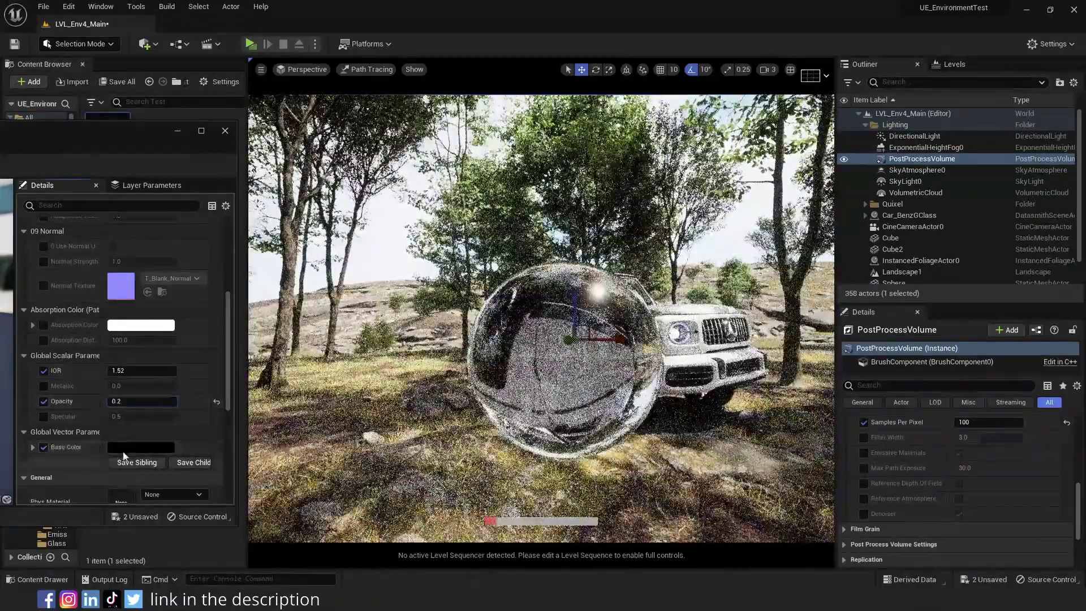
click(125, 449)
click(177, 351)
click(290, 394)
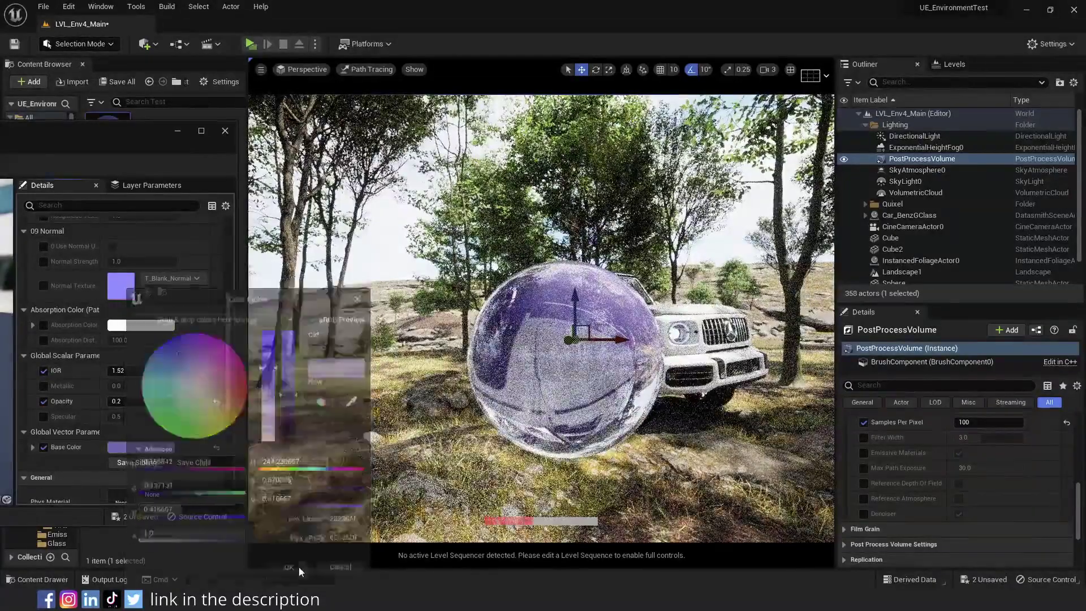
Set the glass instance's Metallic to 1 and Specular to 0
click(141, 417)
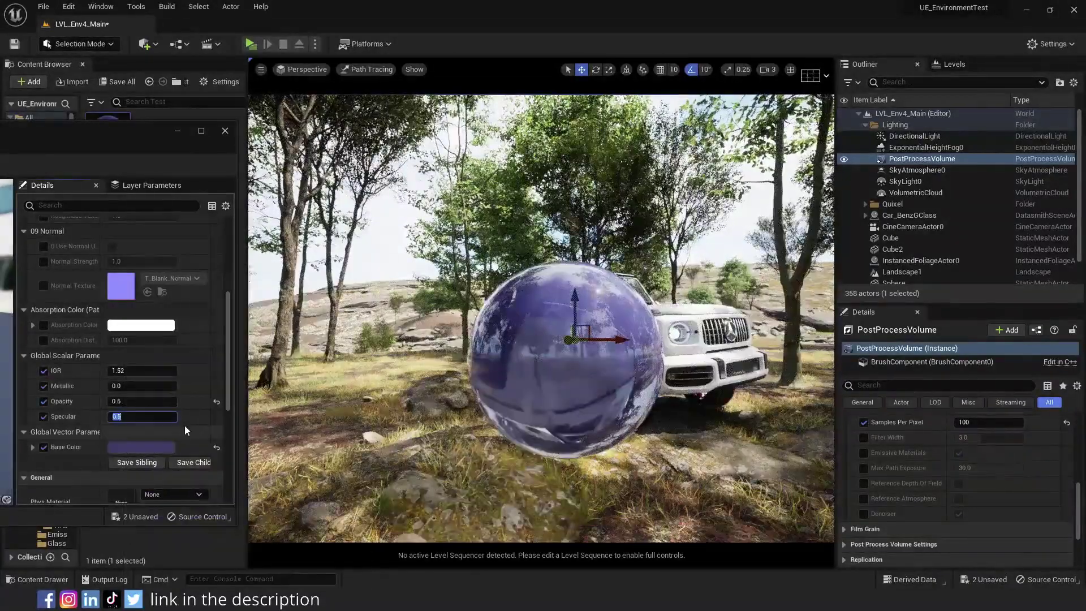
click(123, 387)
text(1)
key(Return)
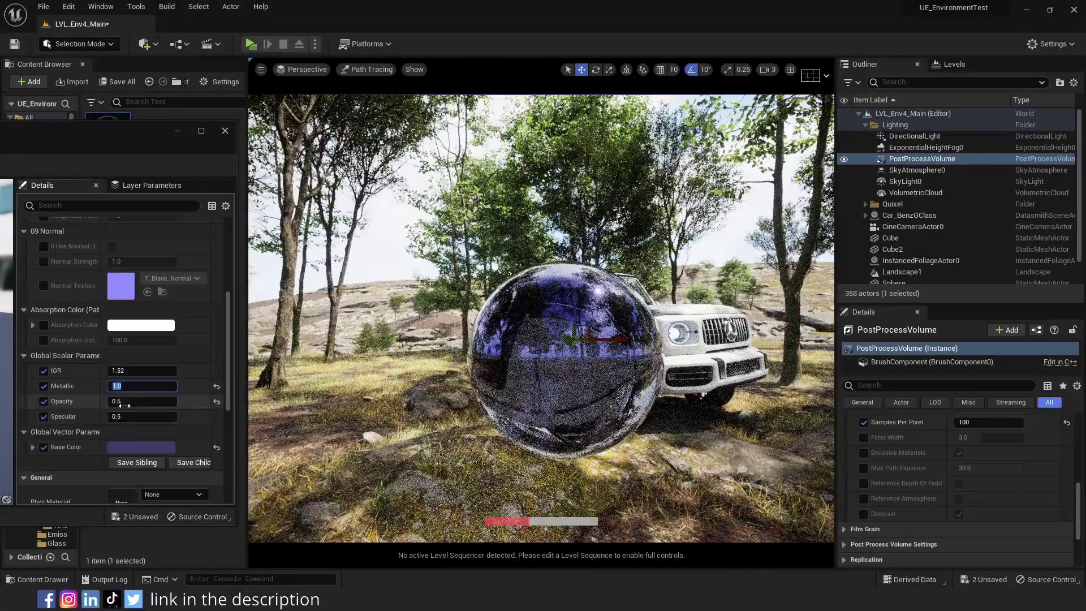
click(125, 417)
text(0)
key(Return)
text(0)
key(Return)
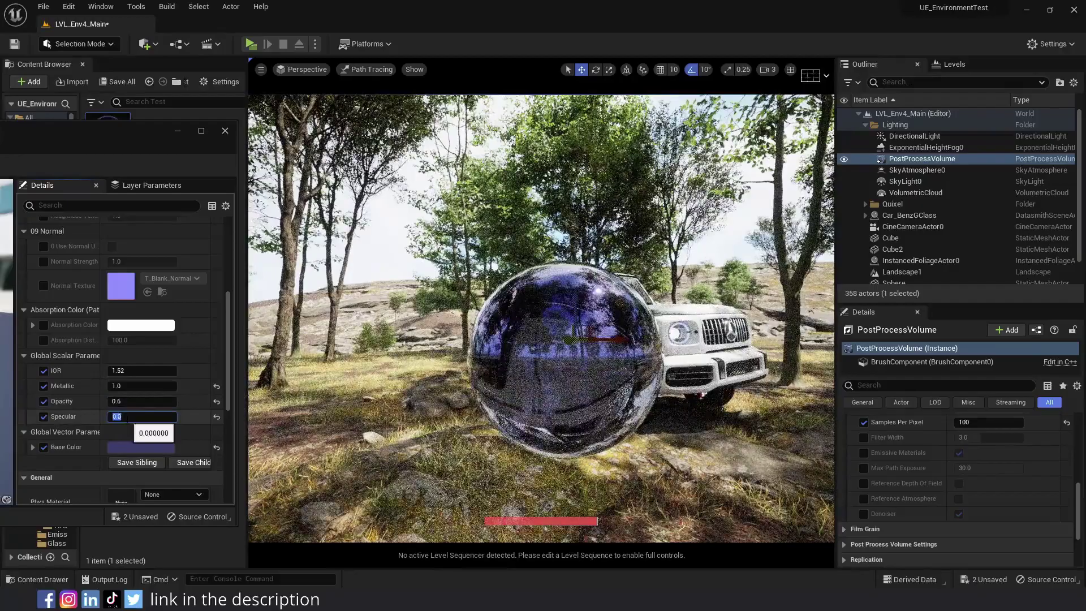
Reset the Base Color, Specular, Opacity and Metallic parameters to their default values
click(217, 447)
click(217, 417)
click(217, 401)
click(217, 386)
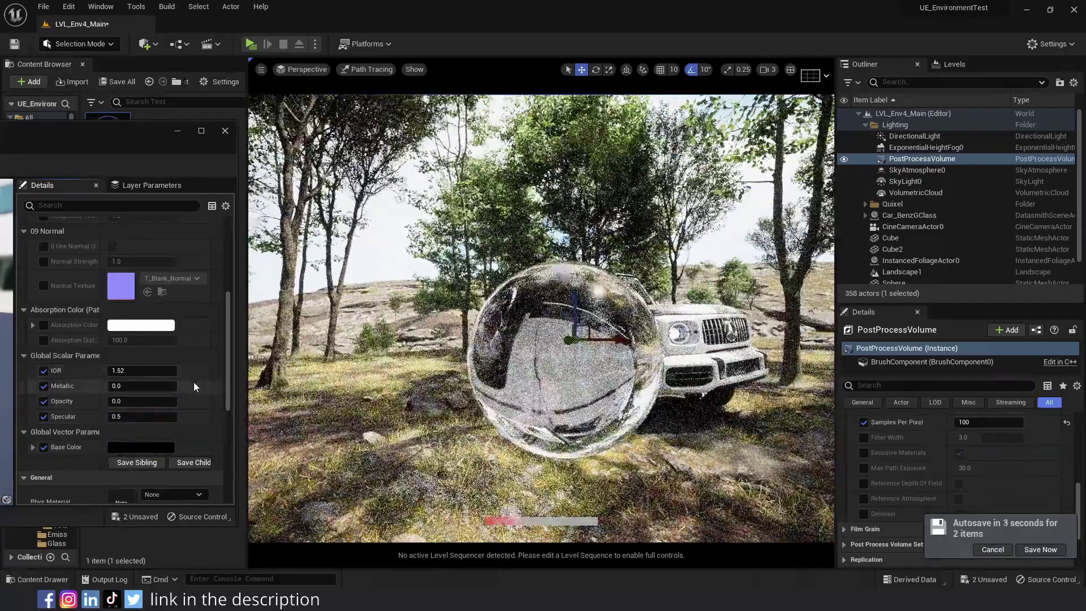
Enable the glass instance's Roughness Intensity parameter and raise it to 0.272 for a frosted look
scroll(52, 356, up, 6)
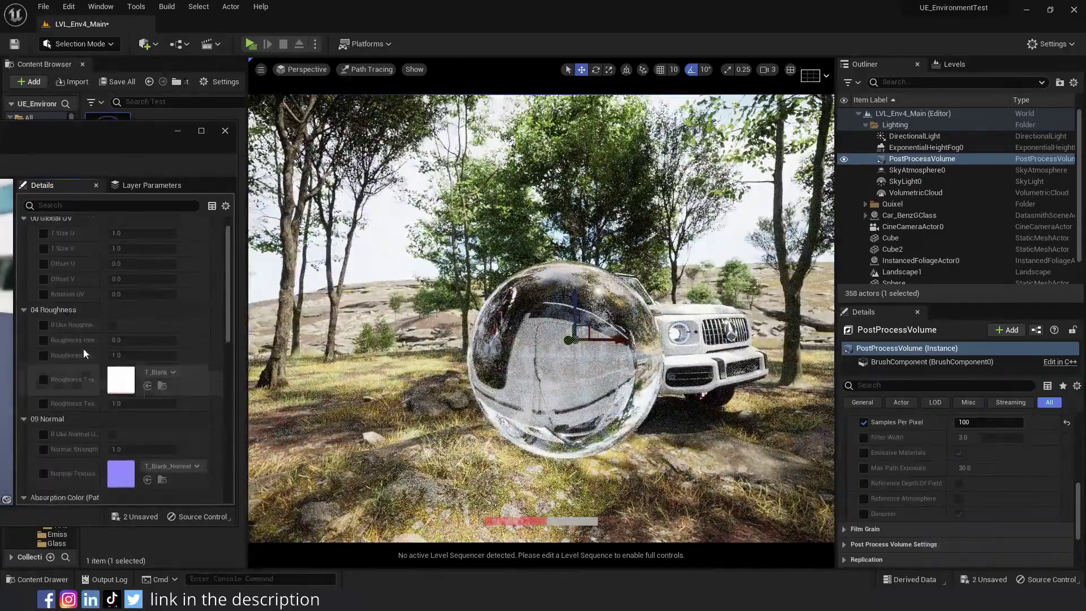
click(76, 357)
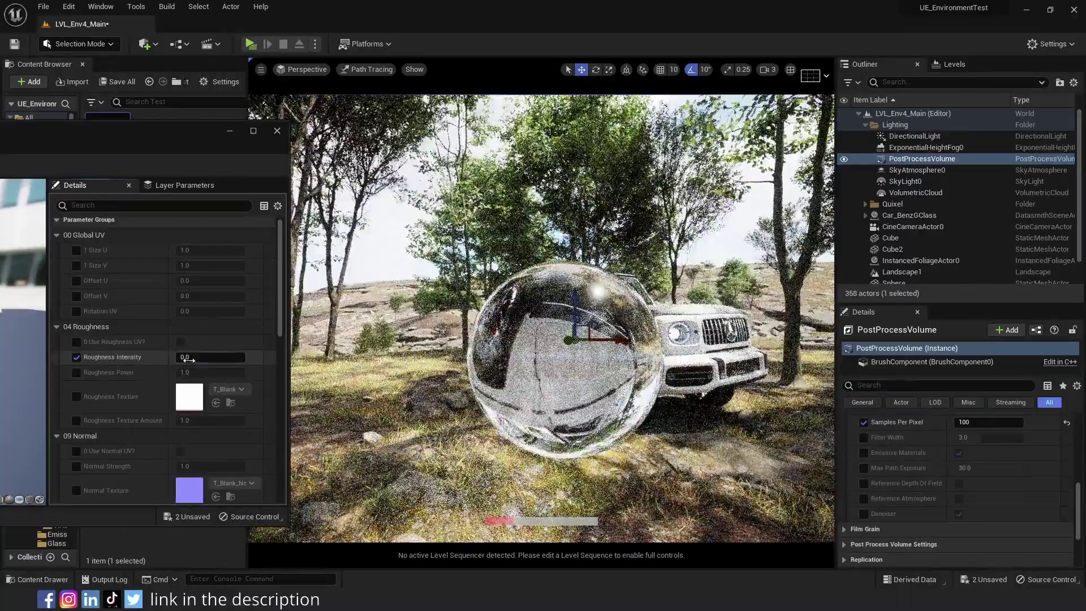
drag(191, 359, 206, 360)
Add a cube to the level and scale it into a thin glass panel next to the sphere
click(146, 43)
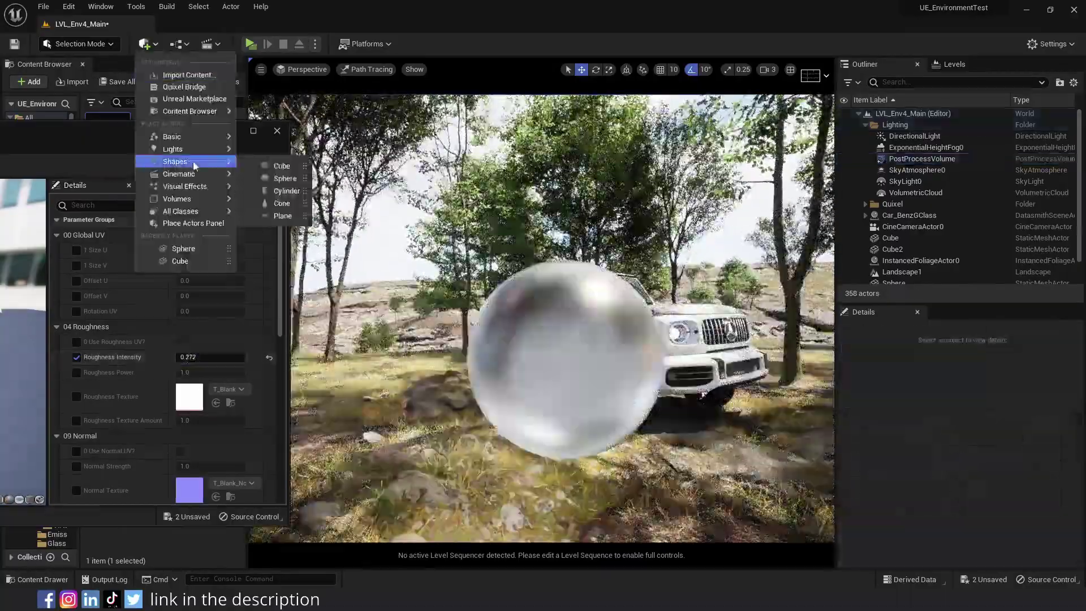
click(256, 164)
key(r)
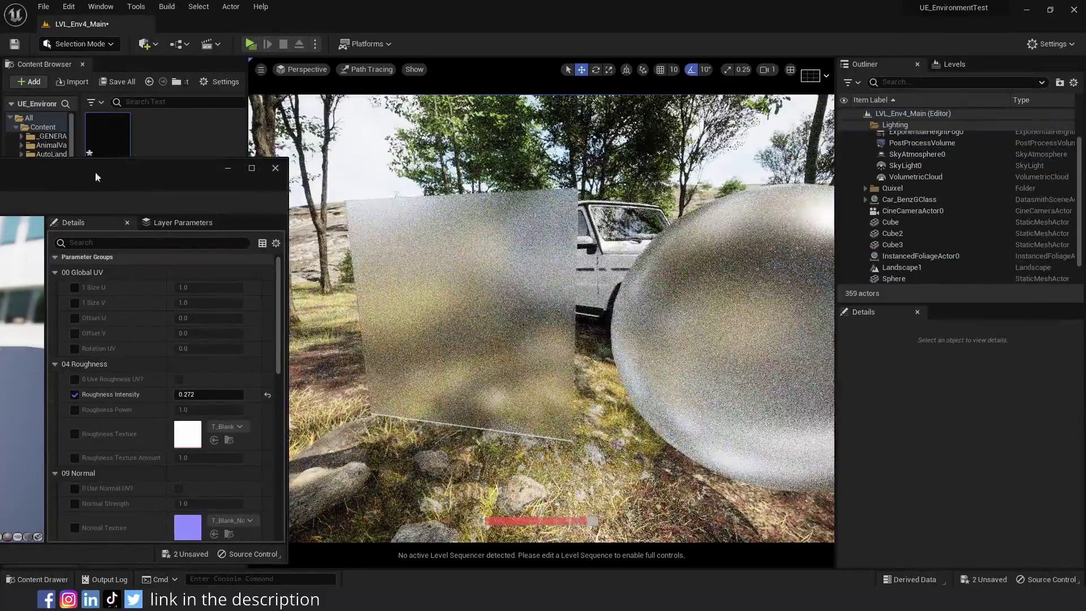
Enable the Roughness Texture parameter and assign the T_Fingerprints_vk1iadec_4K_R texture to it
drag(95, 171, 95, 126)
click(78, 387)
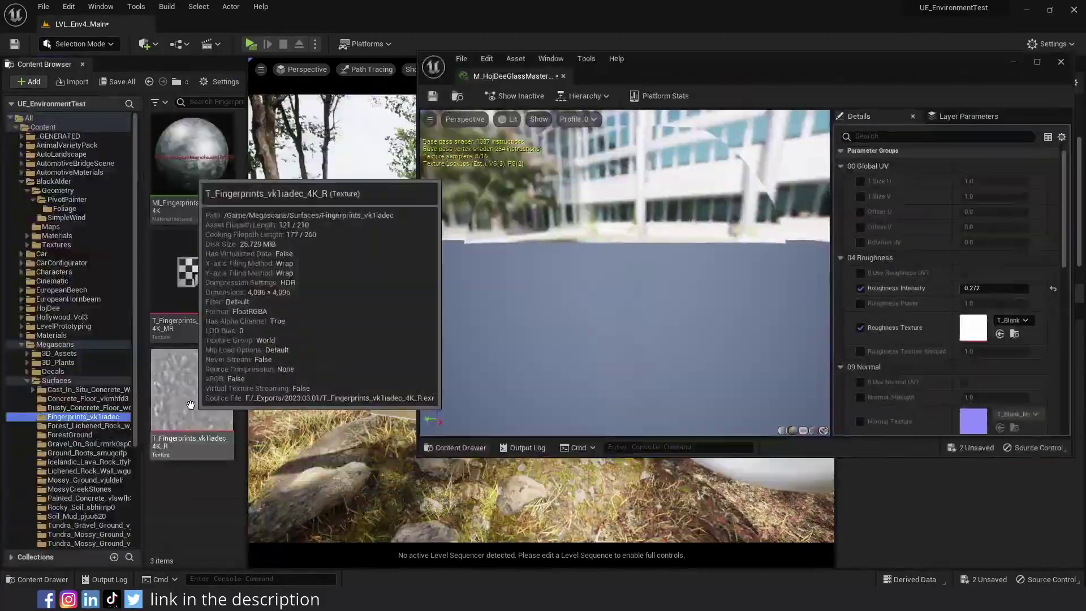
click(190, 405)
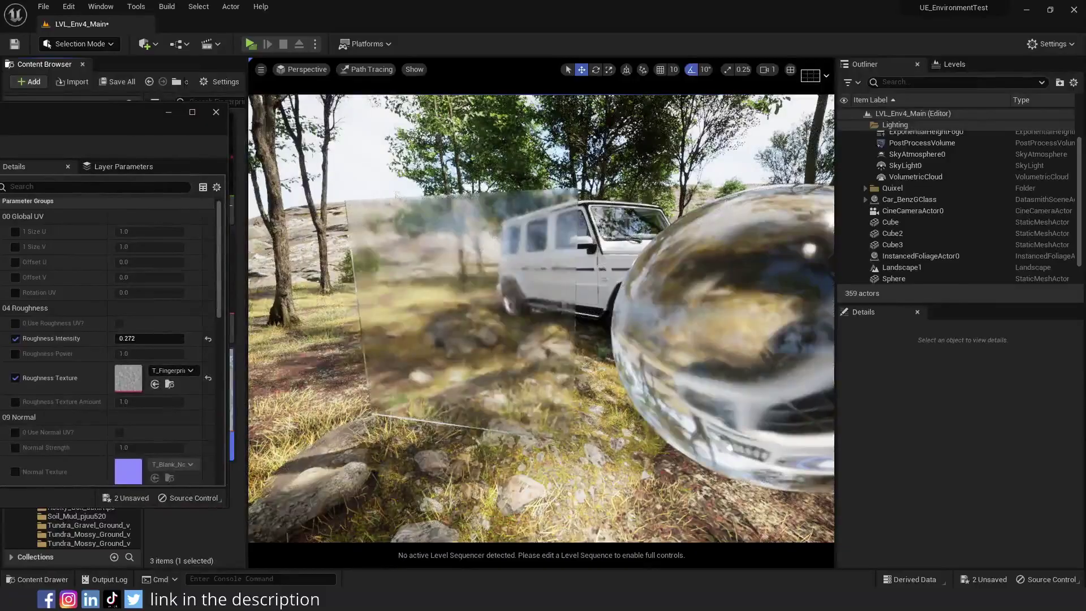
right_drag(671, 379, 707, 334)
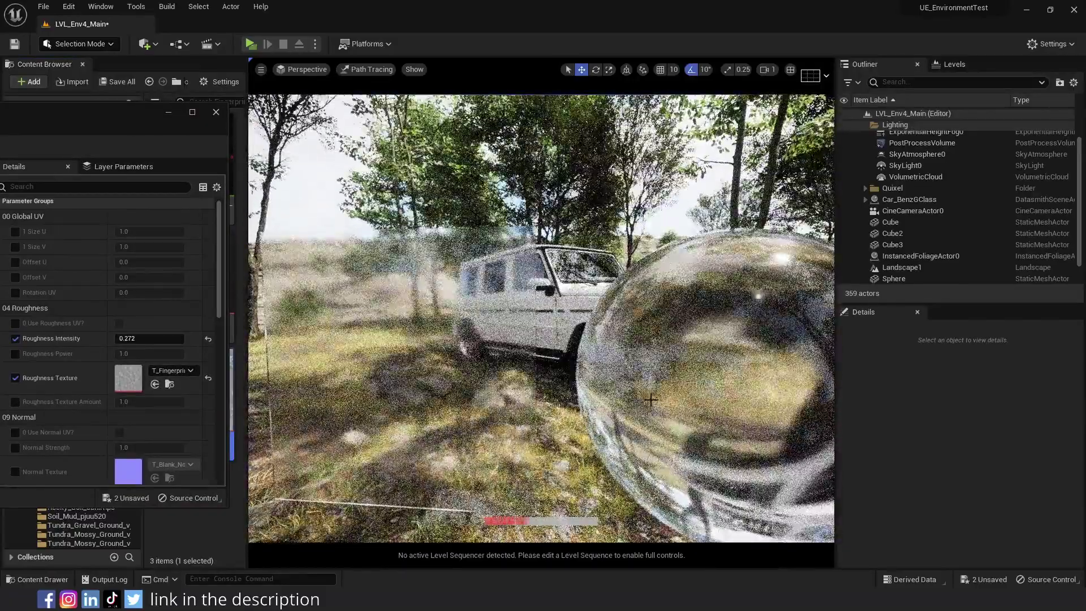
Set the glass instance's Roughness Intensity to 0.5
click(133, 338)
text(0)
key(Return)
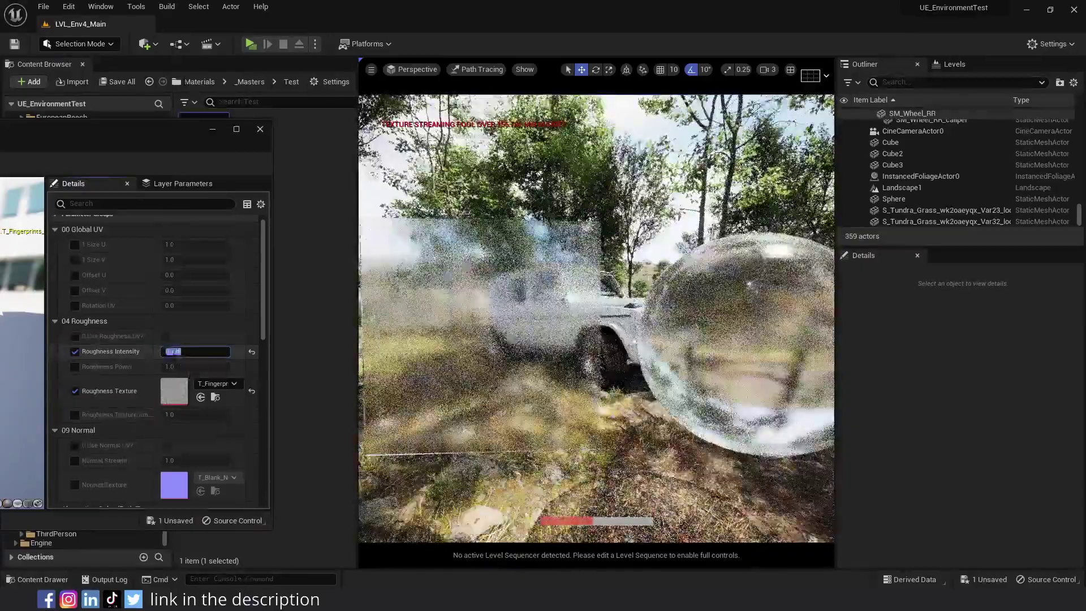
Enable the Roughness Power parameter, try higher and lower values, and set it to 1.2
click(75, 367)
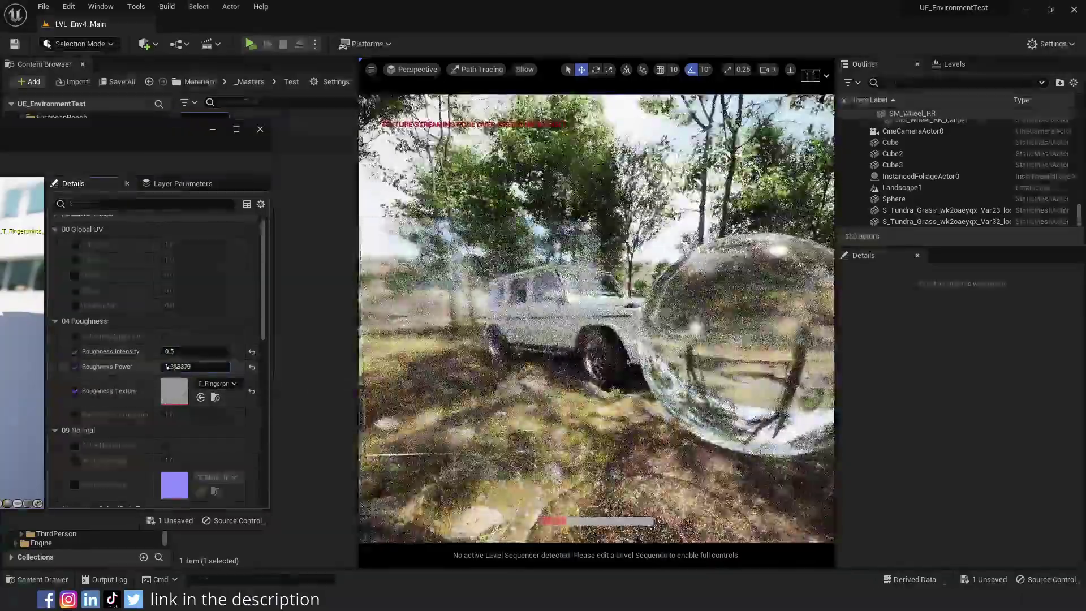
drag(167, 366, 170, 368)
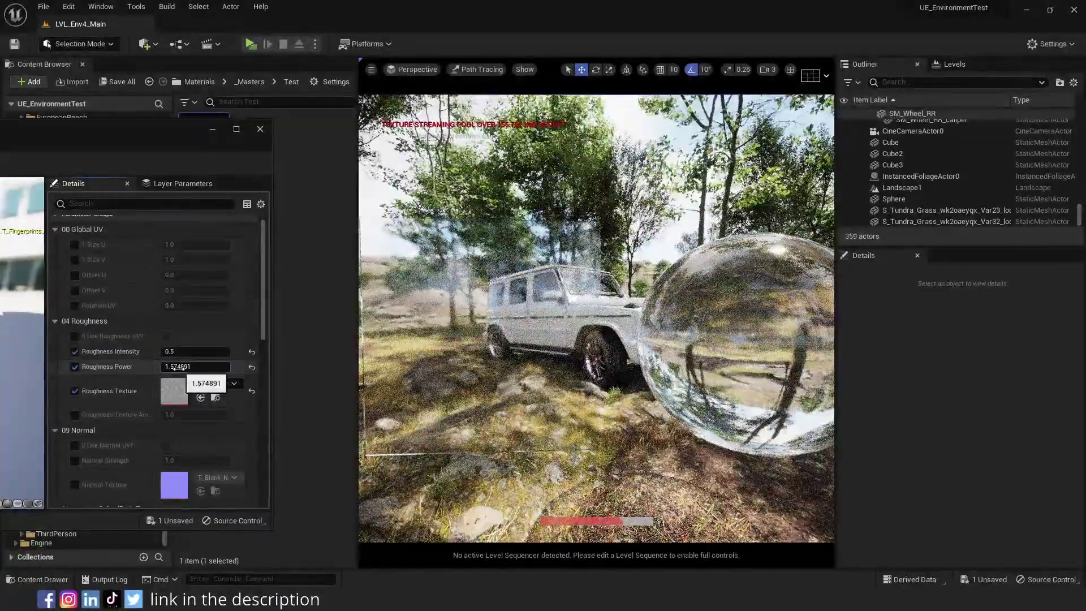
drag(175, 368, 172, 368)
click(177, 366)
text(1.2)
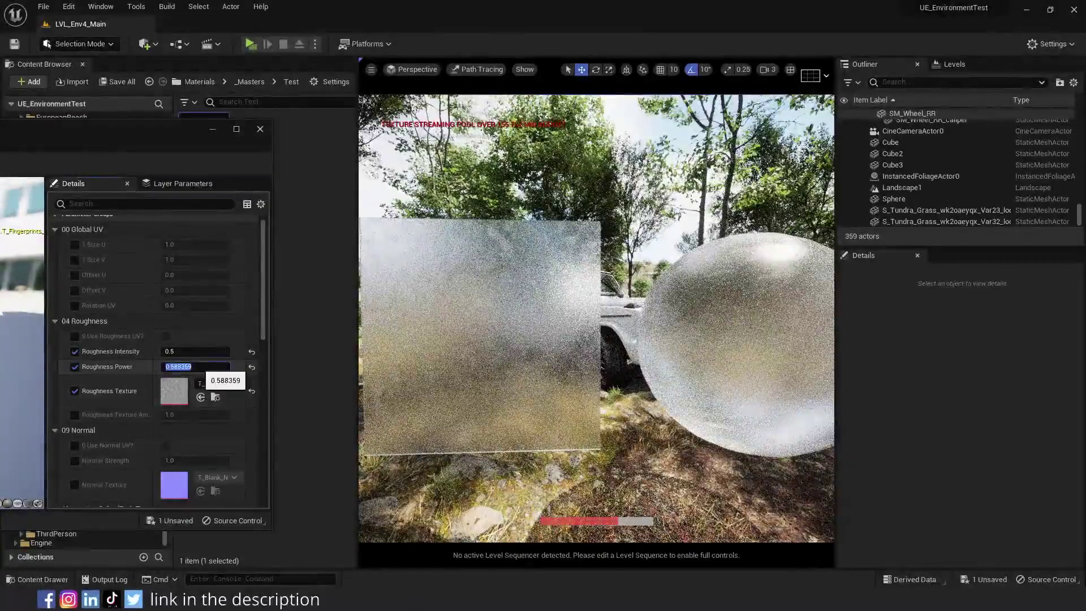
key(Return)
Enable the Roughness Texture Amount parameter, try reducing it, and set it to 1
click(75, 415)
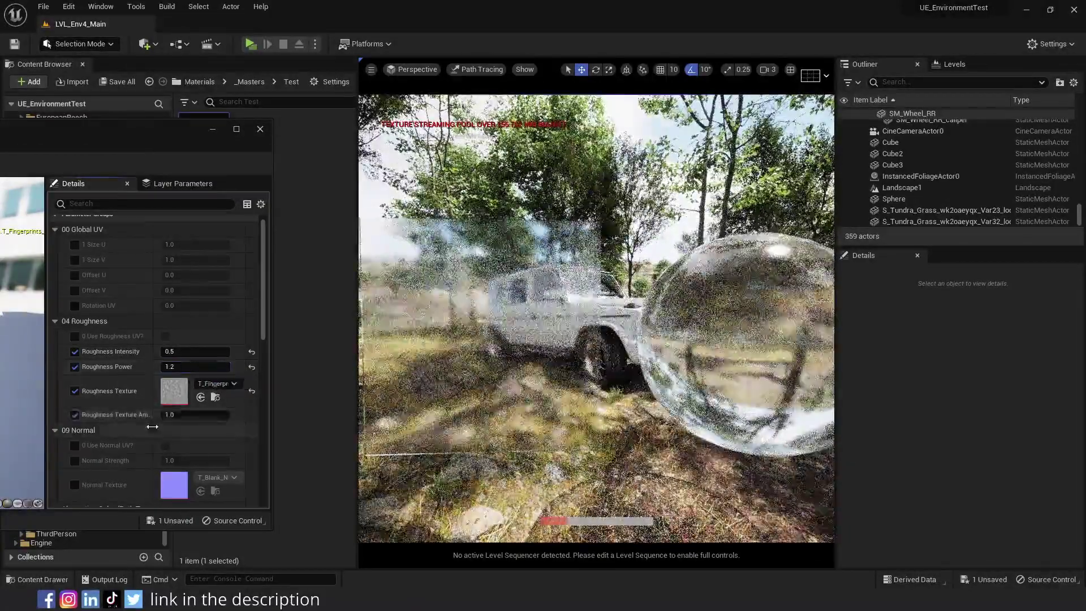
drag(153, 427, 185, 415)
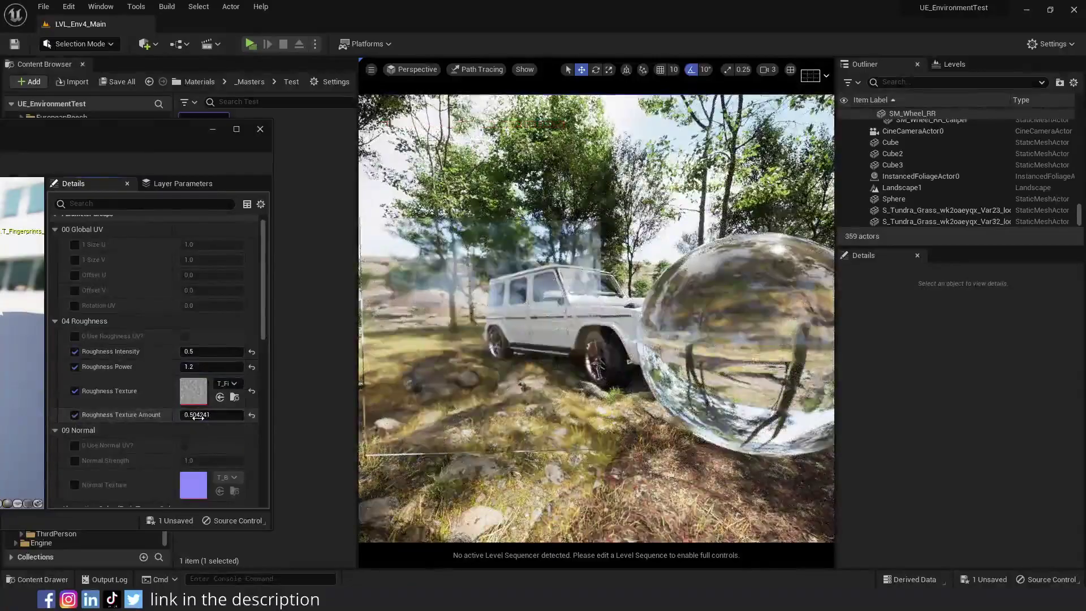
drag(198, 418, 192, 418)
click(195, 417)
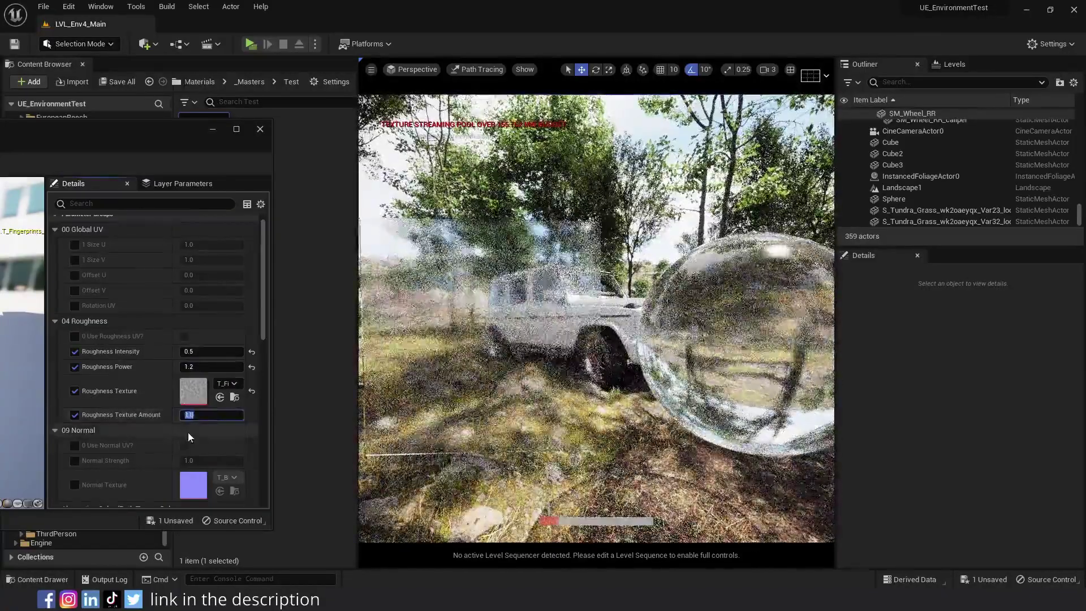
text(1)
key(Return)
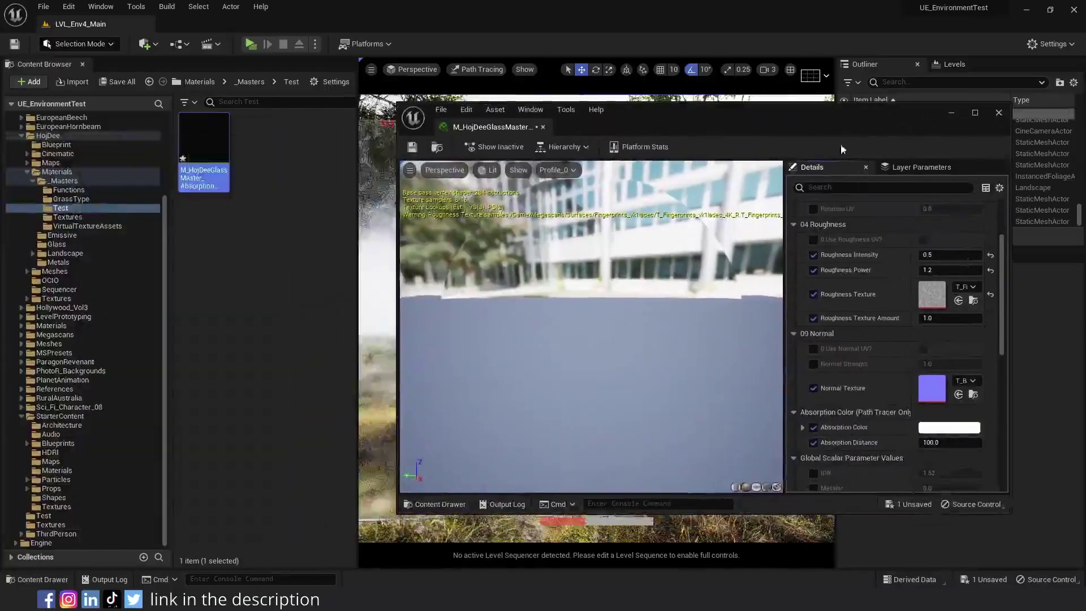
Assign the T_Brick_Hewn_Stone normal map as the Normal Texture, then enable Normal Strength and try lowering it to nearly 0
drag(217, 453, 849, 414)
drag(849, 415, 934, 391)
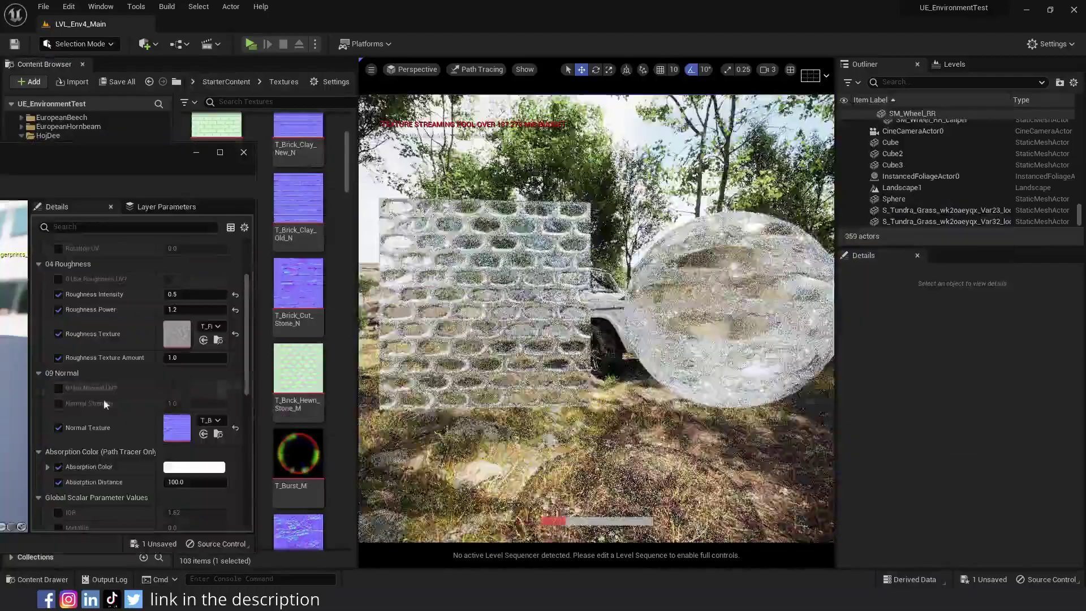
click(60, 405)
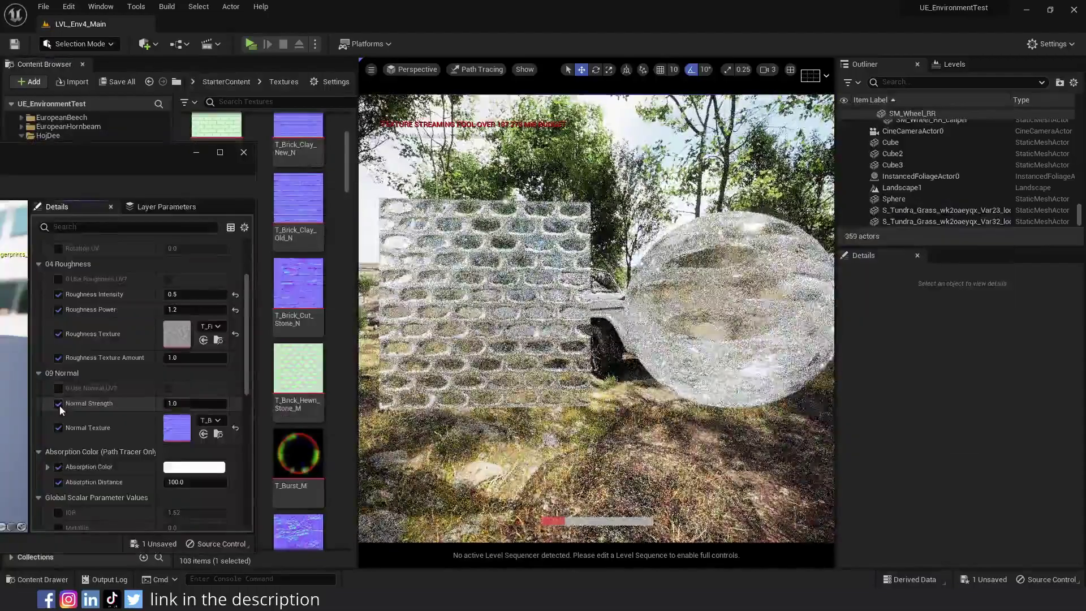
drag(184, 405, 153, 405)
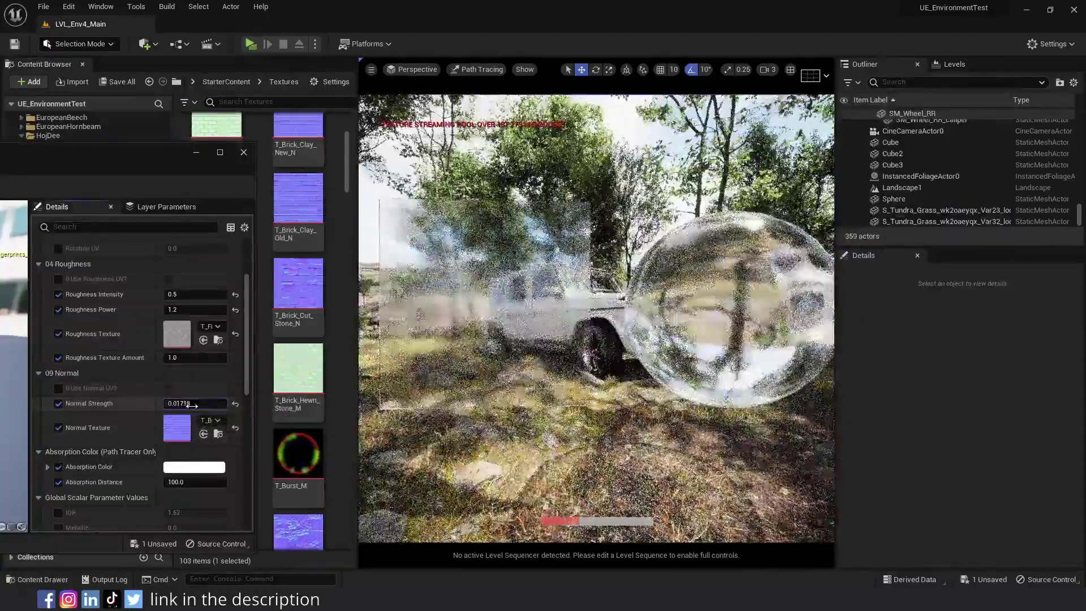
Set the glass instance's Absorption Color to a saturated red
scroll(118, 301, down, 3)
scroll(117, 301, down, 1)
click(173, 356)
click(318, 344)
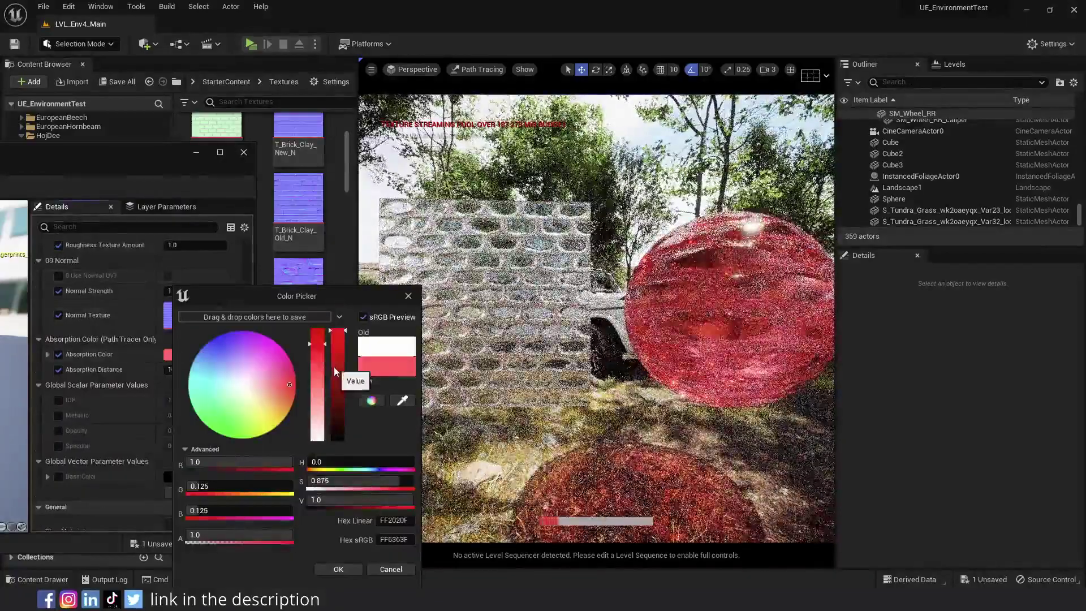
click(339, 569)
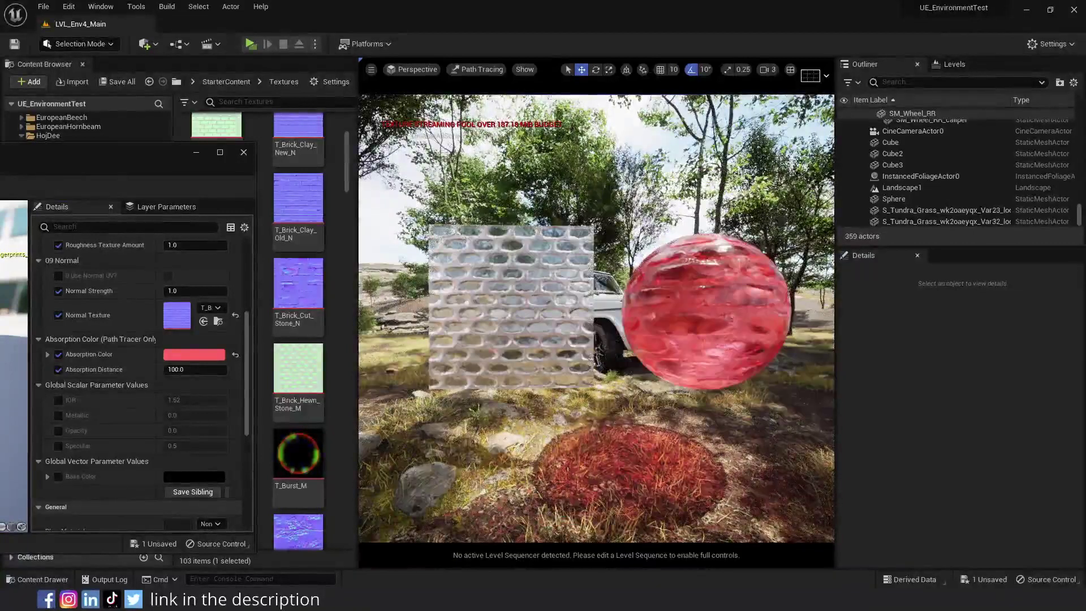
Try Absorption Distance values of about 288 and 67, then reset the parameter to its default
drag(194, 371, 221, 370)
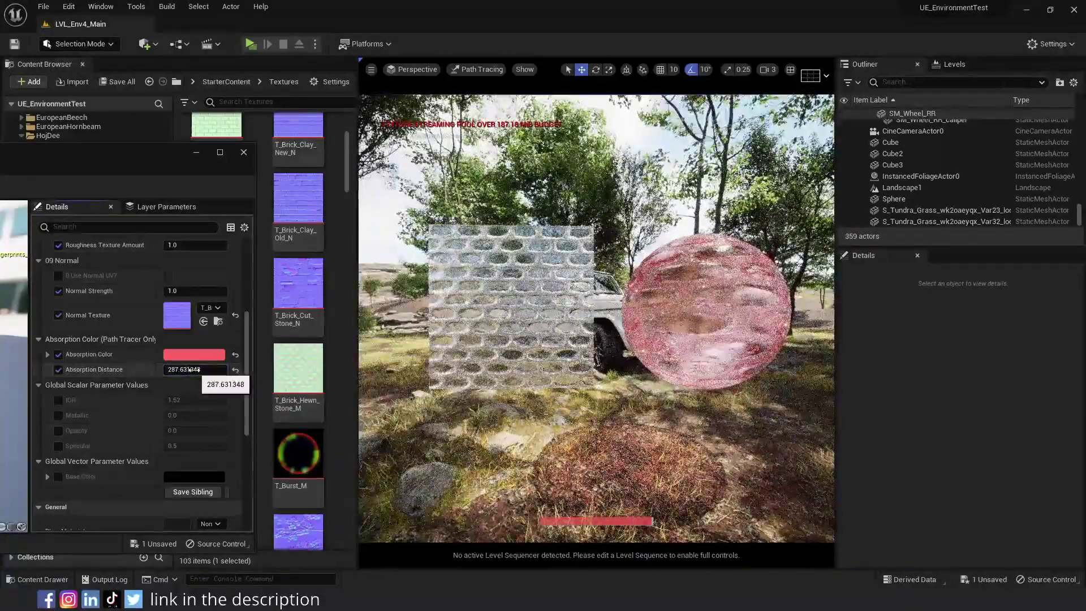
drag(190, 370, 153, 371)
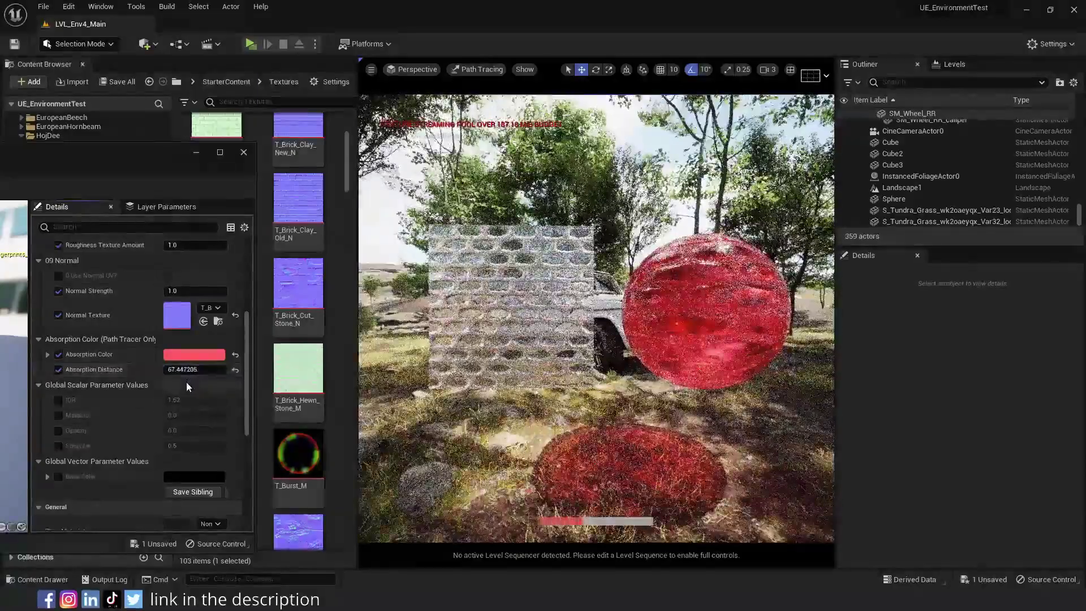
click(236, 369)
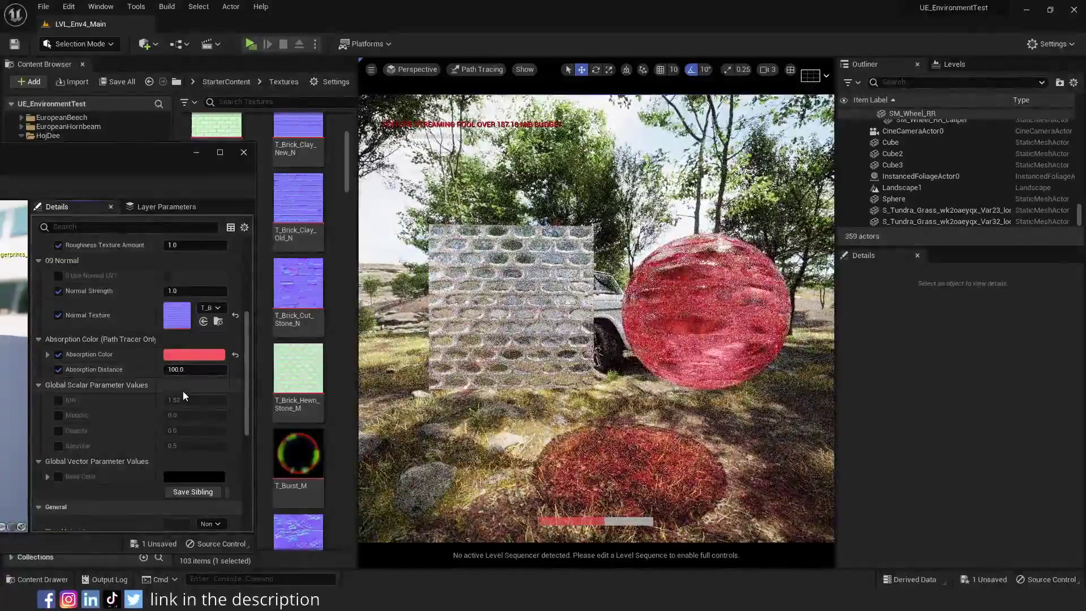
Change the Absorption Color to a very pale pink and lower the Absorption Distance
click(194, 355)
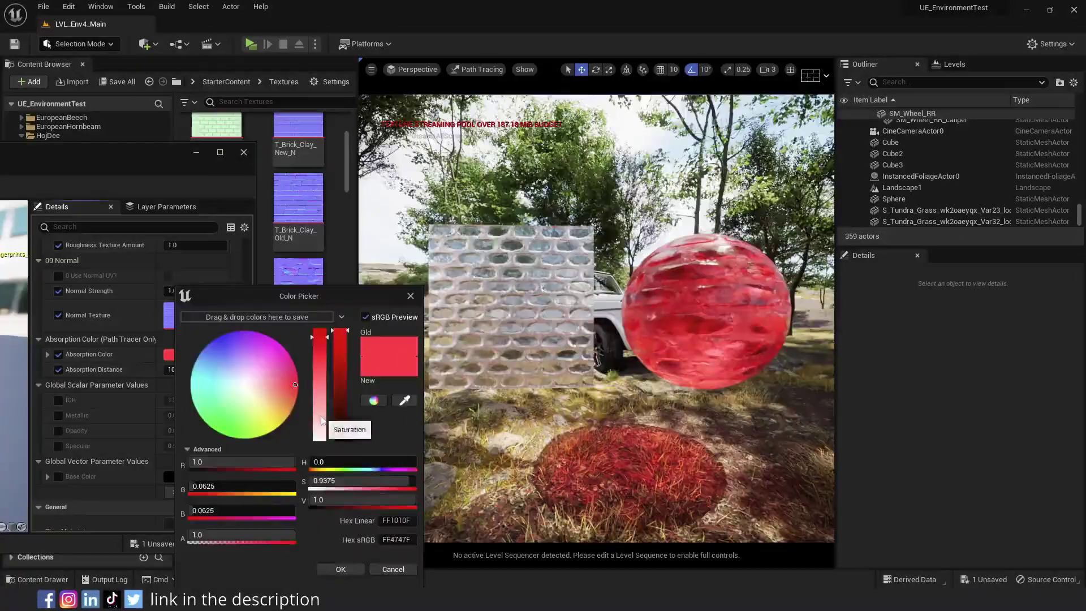
click(251, 384)
click(340, 569)
drag(195, 370, 161, 370)
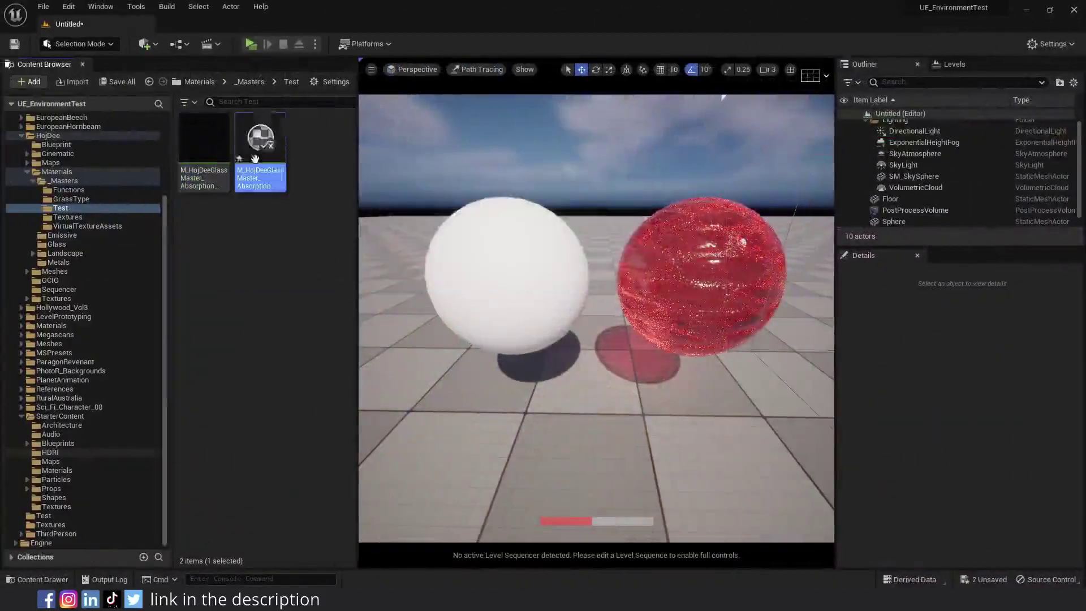
Apply the second glass instance to the plain white sphere and reset that instance's Absorption Distance to its default
drag(255, 159, 463, 254)
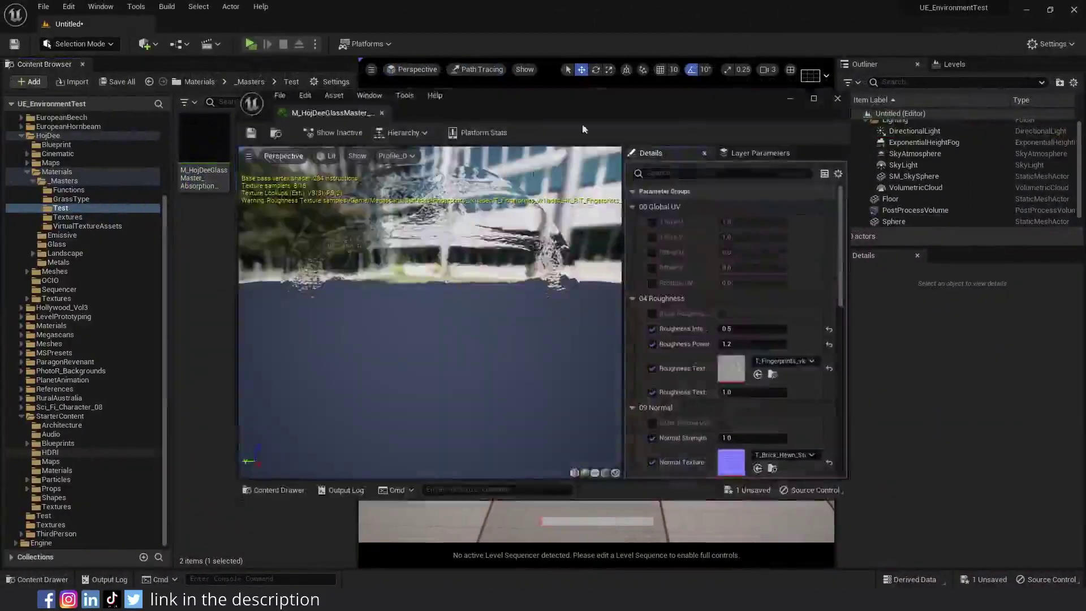
drag(680, 108, 101, 123)
scroll(147, 288, down, 5)
click(246, 283)
Enable the second instance's Base Color and set it to a light red with R 1.0, G 0.21875 and B 0.21875
click(69, 391)
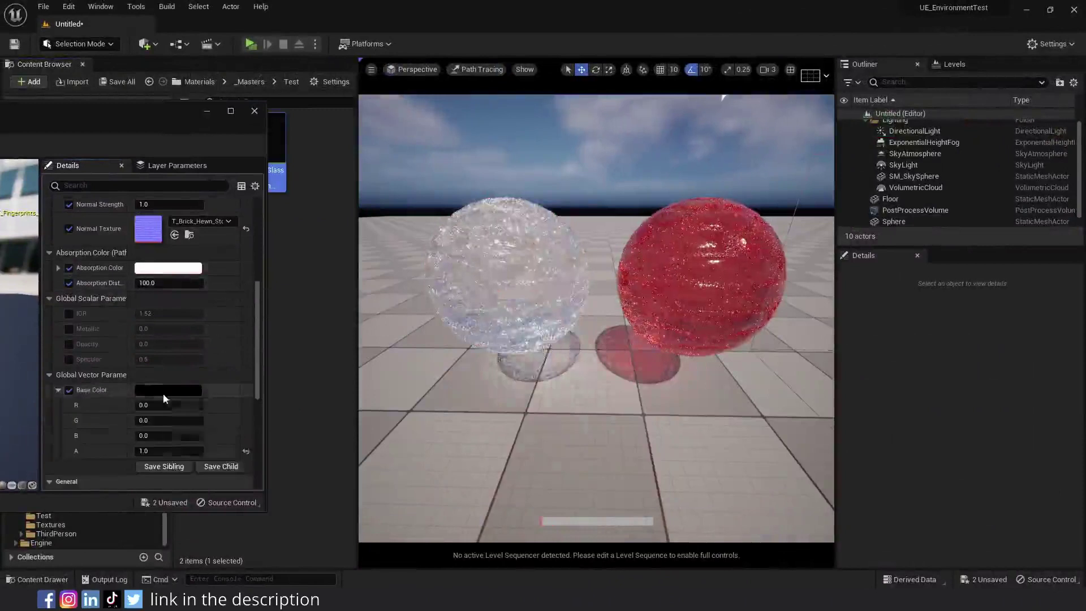
click(162, 392)
click(308, 355)
click(328, 334)
click(331, 570)
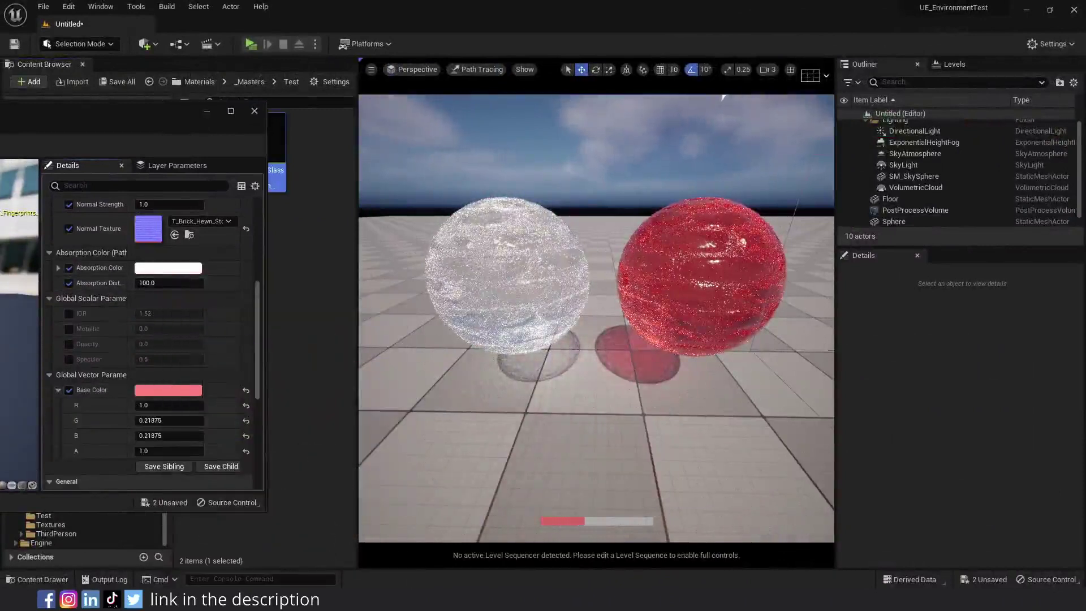
Enable the second instance's Opacity parameter, raise it to 0.464, and close the instance editor
click(69, 345)
drag(146, 345, 181, 345)
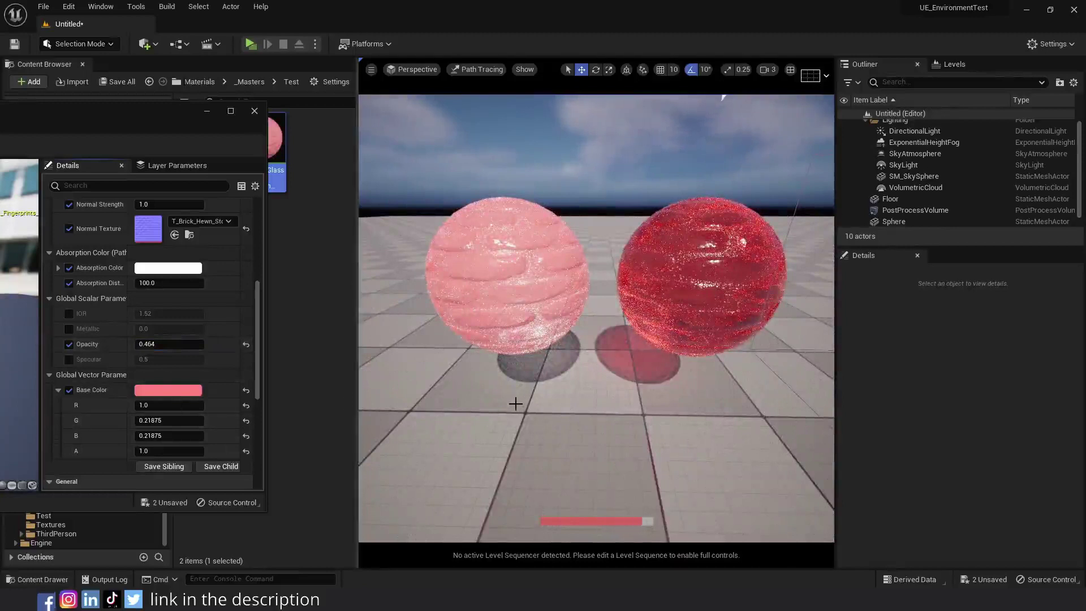
click(255, 111)
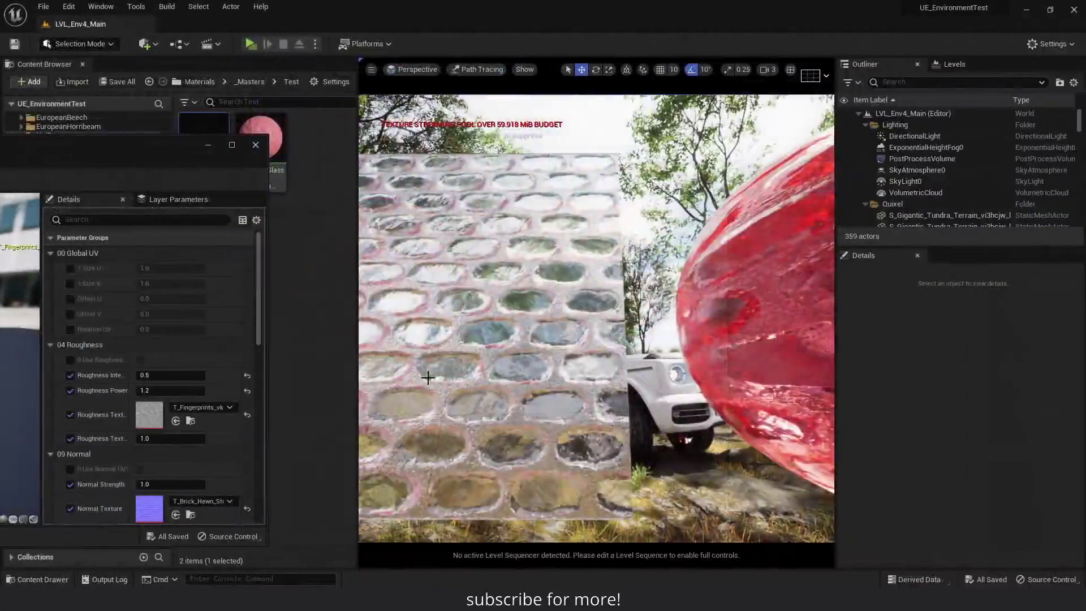
Enable all Global UV parameters of the glass instance: Size U, Size V, Offset U, Offset V and Rotation UV
click(70, 268)
click(70, 284)
click(70, 298)
click(70, 314)
click(71, 329)
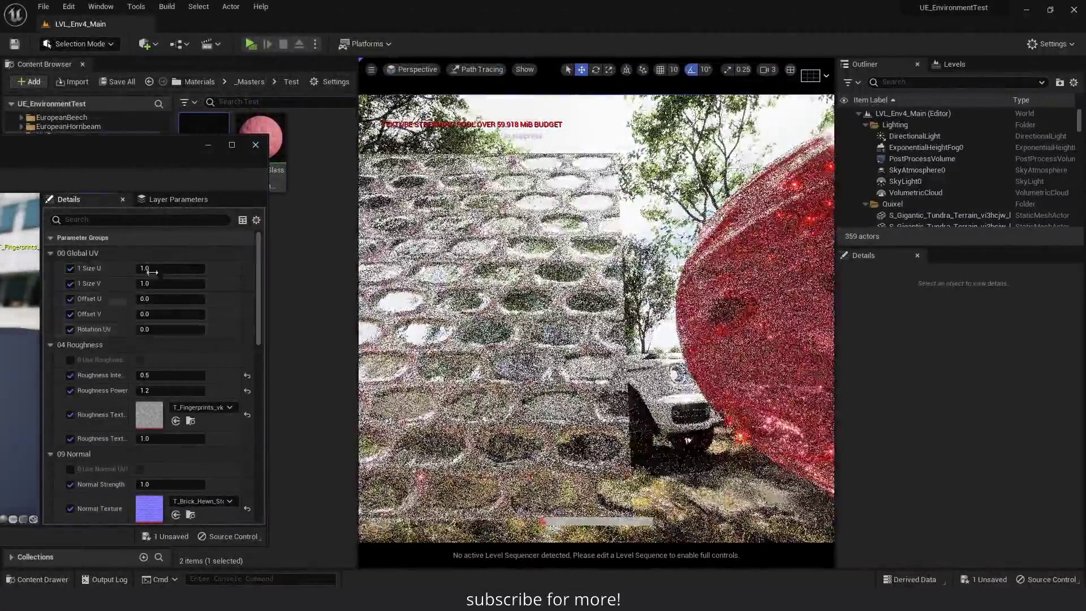
Set Global UV Size U and V to 0.5, Offset U to 0.944, Offset V to 0.688 and Rotation UV to about 21.1
click(151, 269)
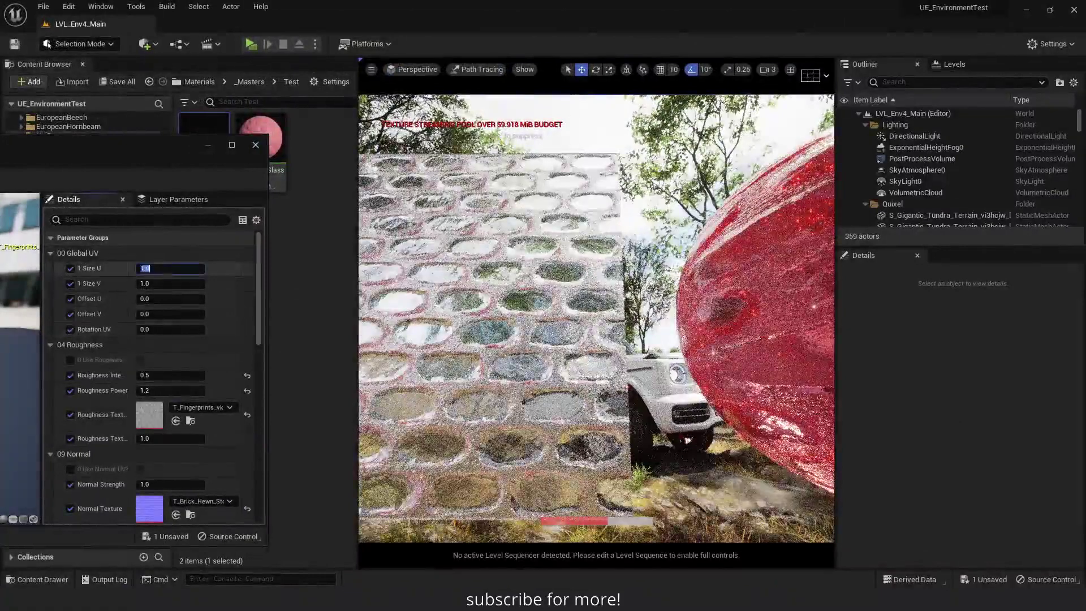
click(152, 283)
text(5)
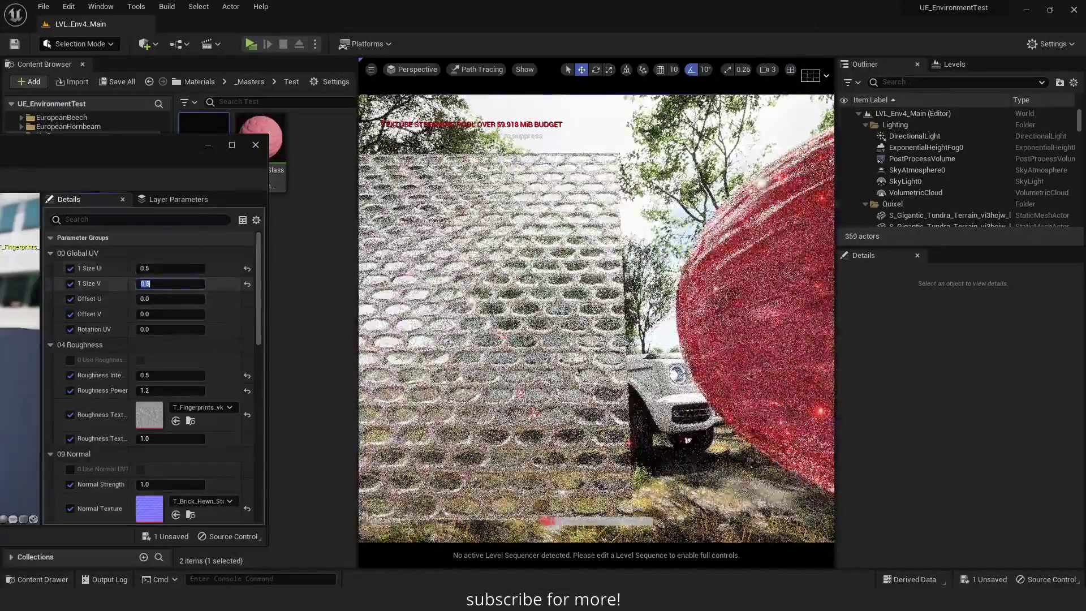
mouse_move(150, 299)
mouse_down()
mouse_move(190, 299)
mouse_move(148, 314)
mouse_move(148, 329)
mouse_move(170, 329)
mouse_up()
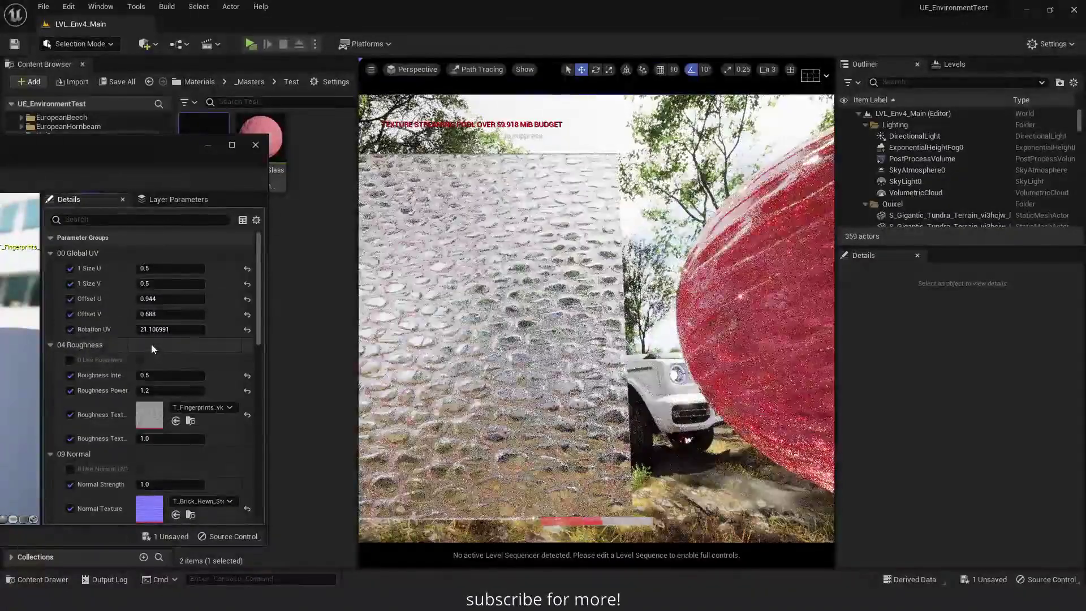
Widen the parameter name column and switch on the Use Roughness UV option
scroll(164, 345, down, 2)
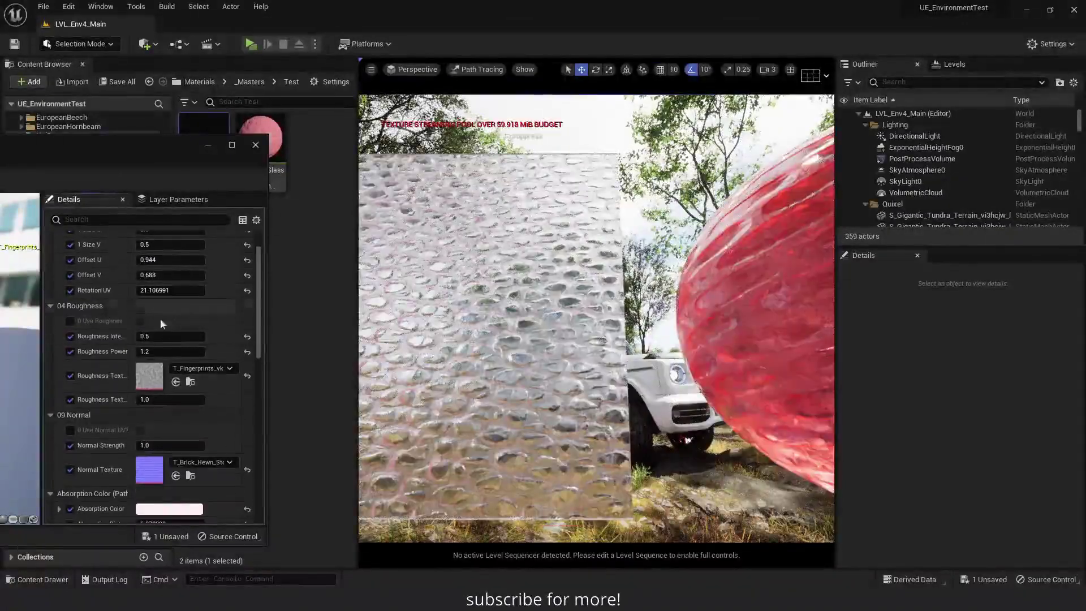
drag(129, 320, 158, 323)
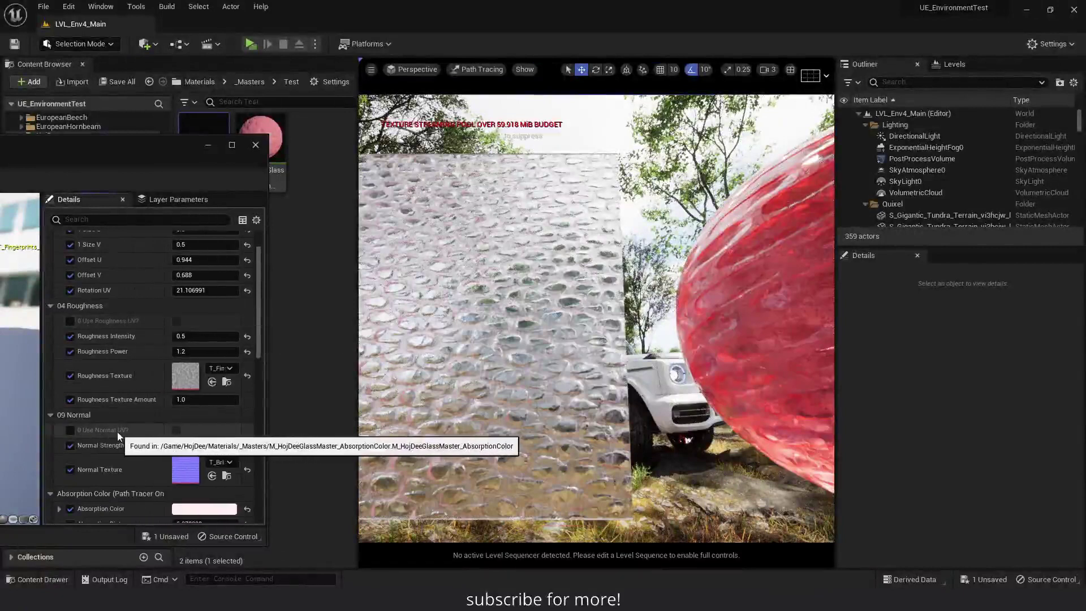
click(70, 320)
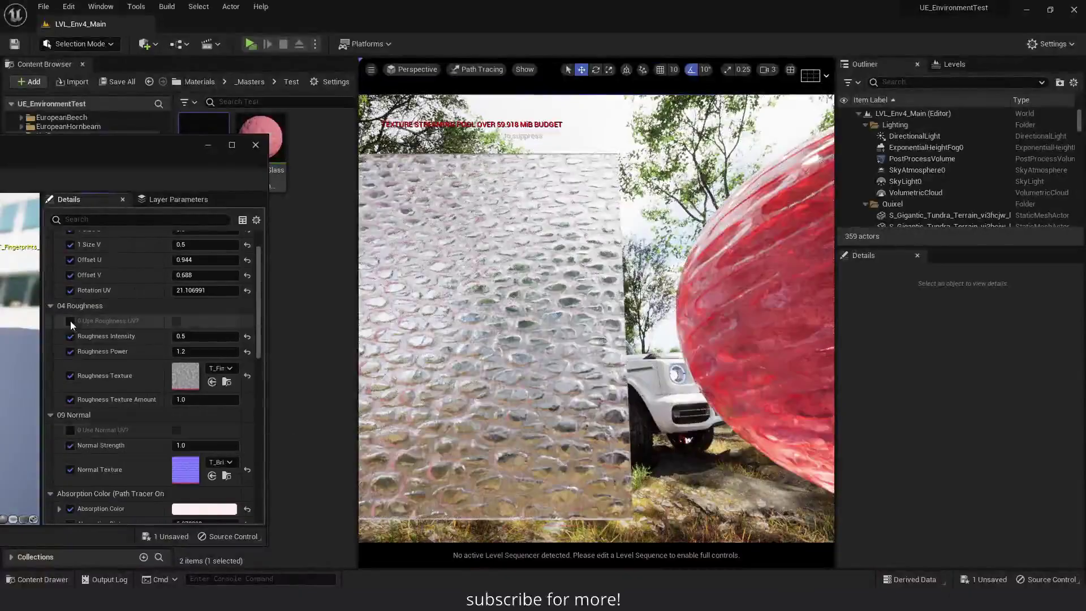
click(177, 320)
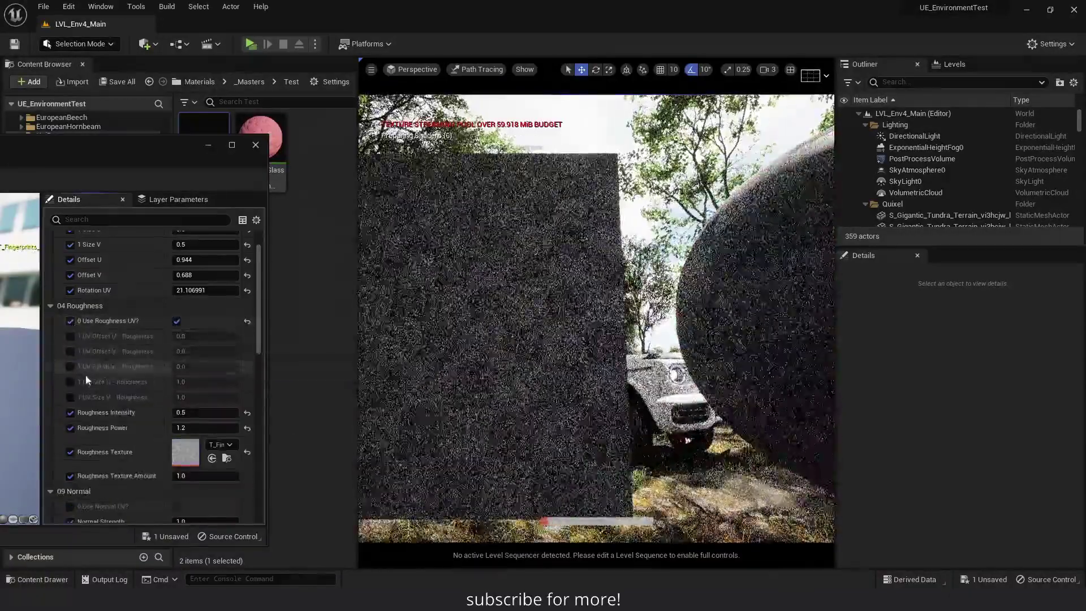
Enable the separate roughness UV parameters for offset, rotation and size
click(70, 336)
click(70, 352)
click(70, 366)
click(70, 382)
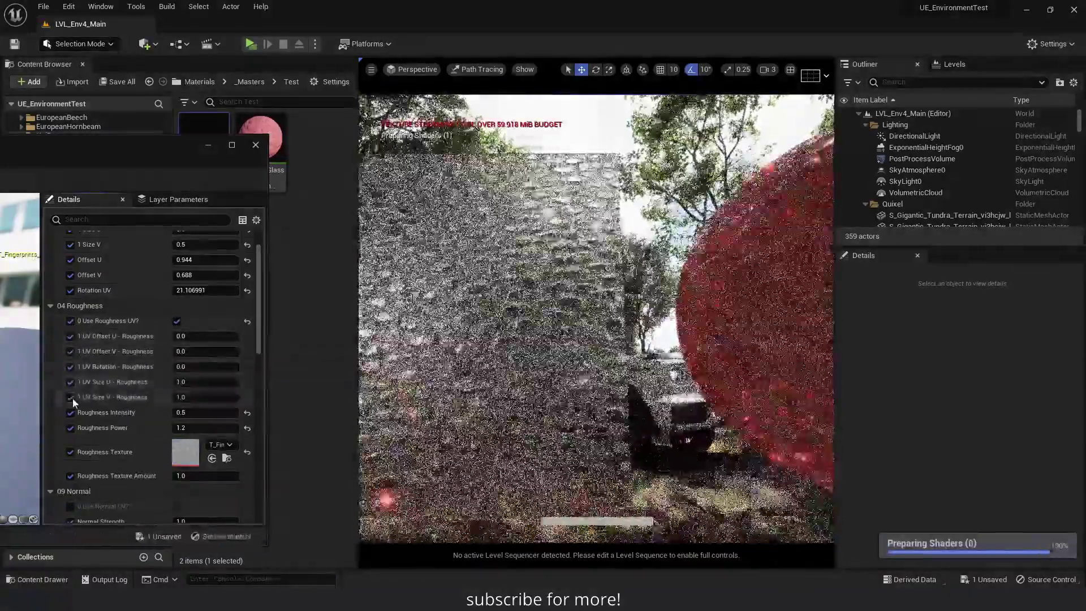
Set both the U and V size of the separate roughness UVs to 0.5
click(70, 397)
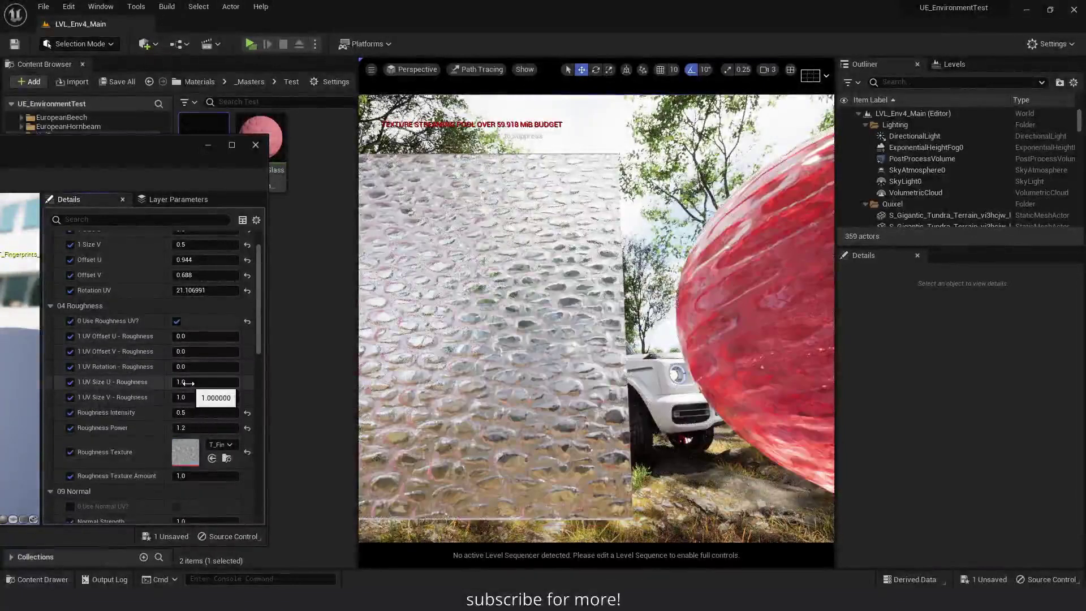
click(188, 383)
text(0.5)
click(185, 398)
text(0.5)
key(Return)
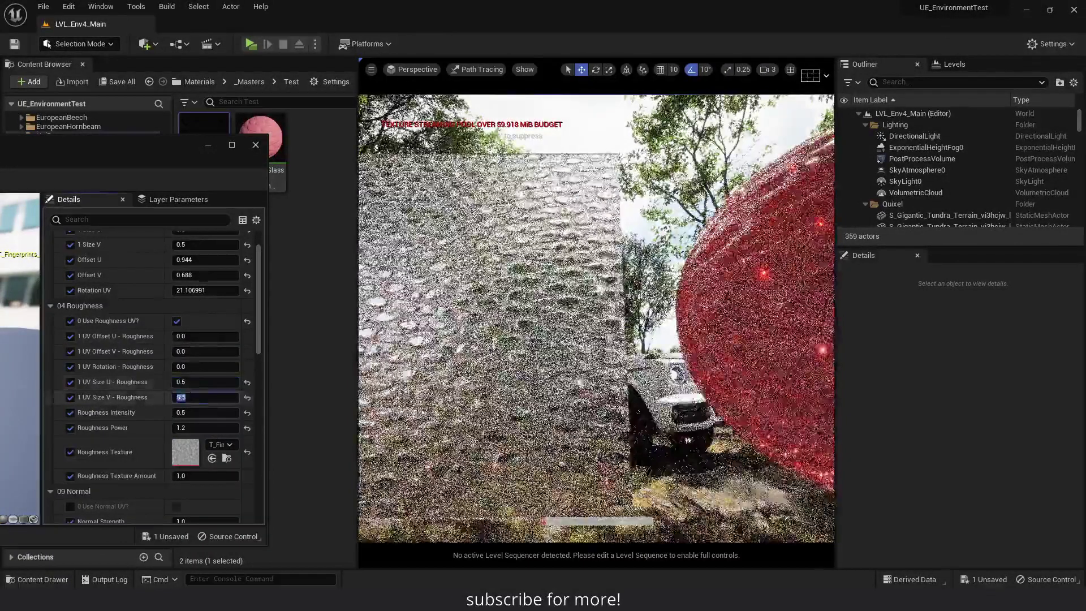
Switch on Use Normal UV and enable all separate normal UV parameters for size, rotation and offset
scroll(153, 368, down, 5)
click(70, 288)
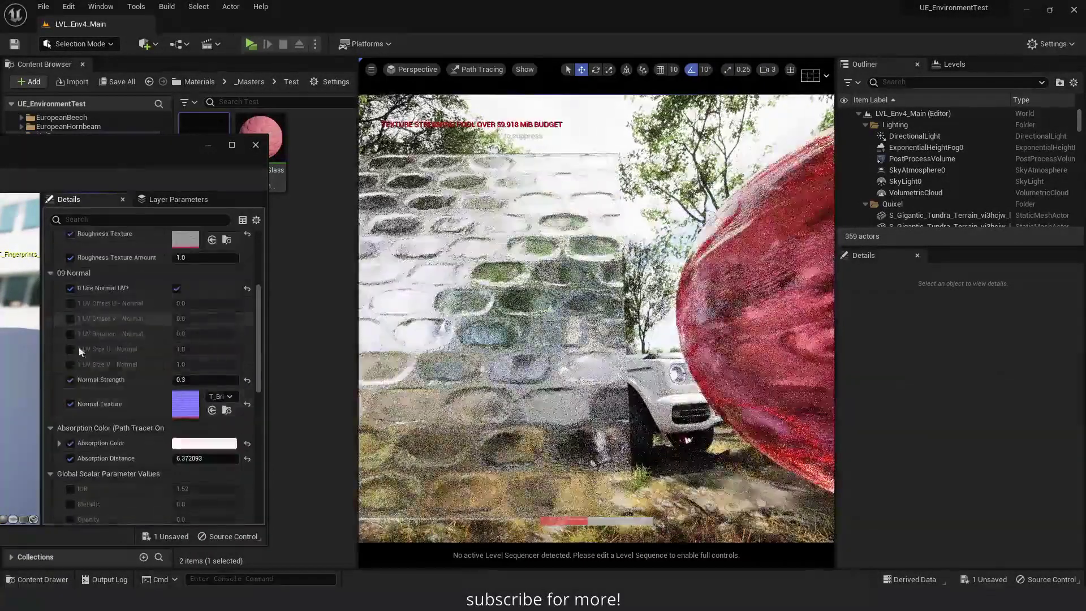
click(70, 365)
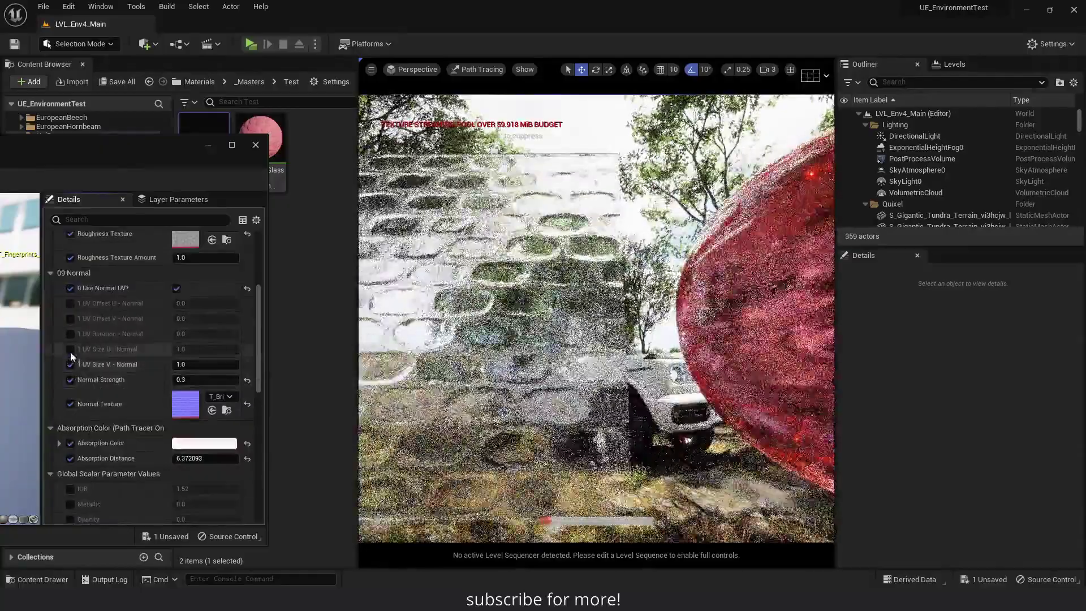
click(70, 349)
click(71, 333)
click(70, 318)
click(70, 303)
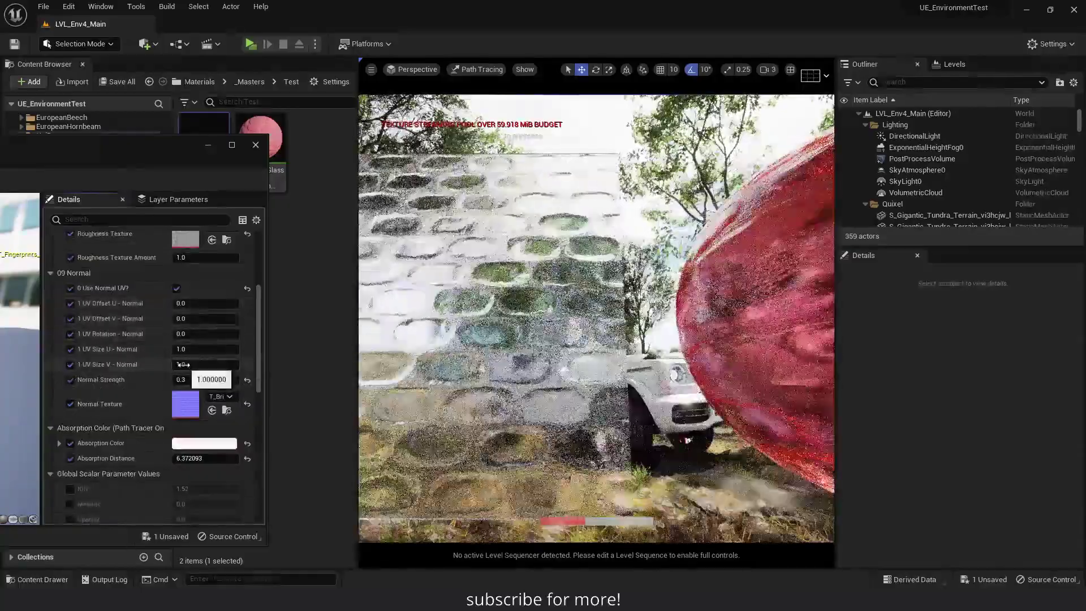
Set the normal UV Size V to about 0.7 and the normal UV Rotation to 90
drag(184, 365, 158, 365)
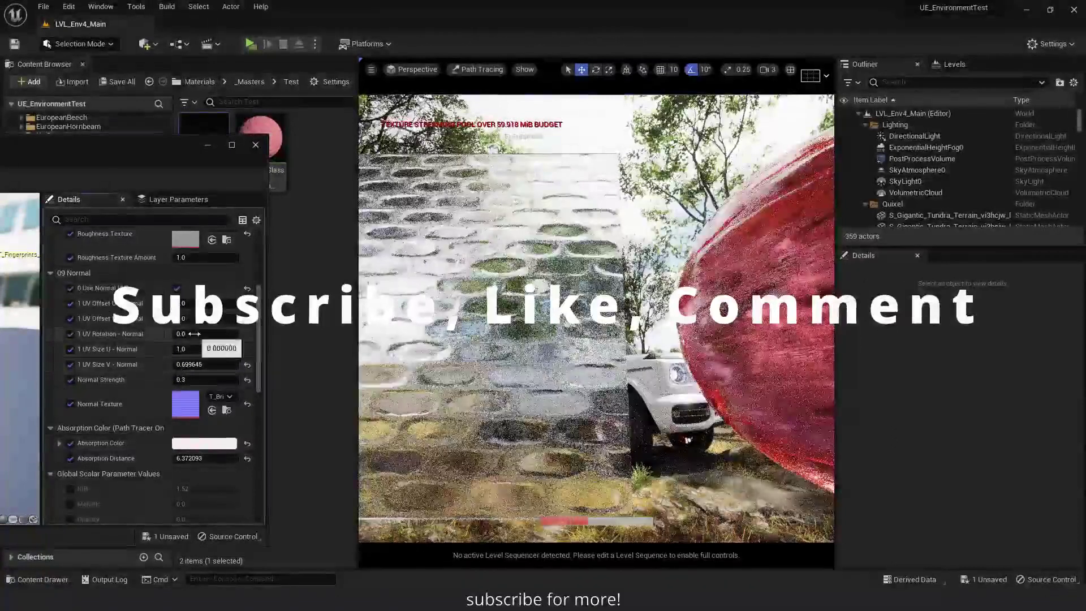
click(194, 334)
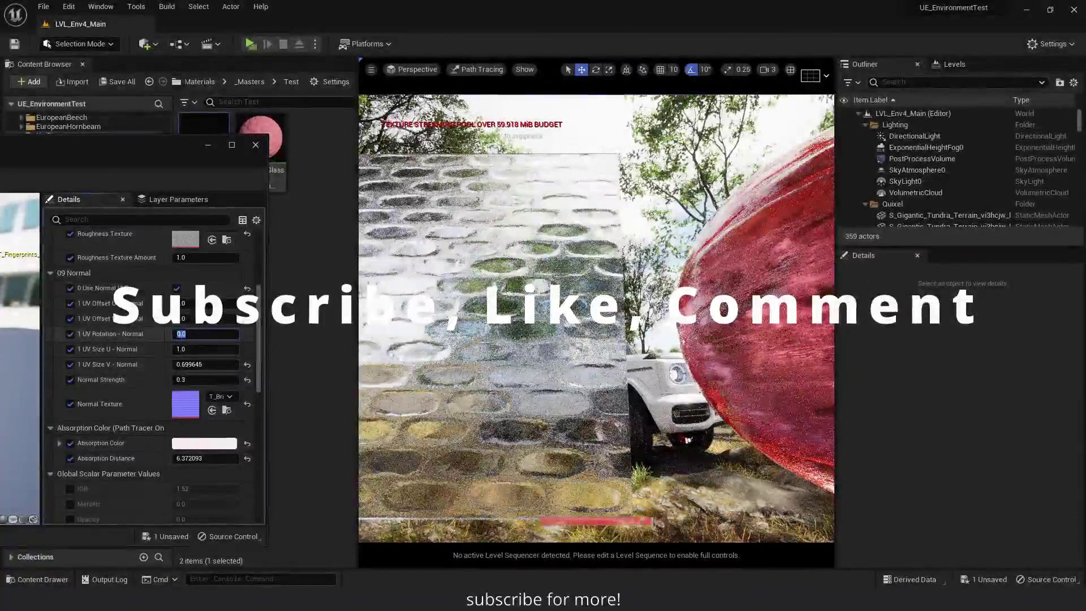
text(90)
key(Return)
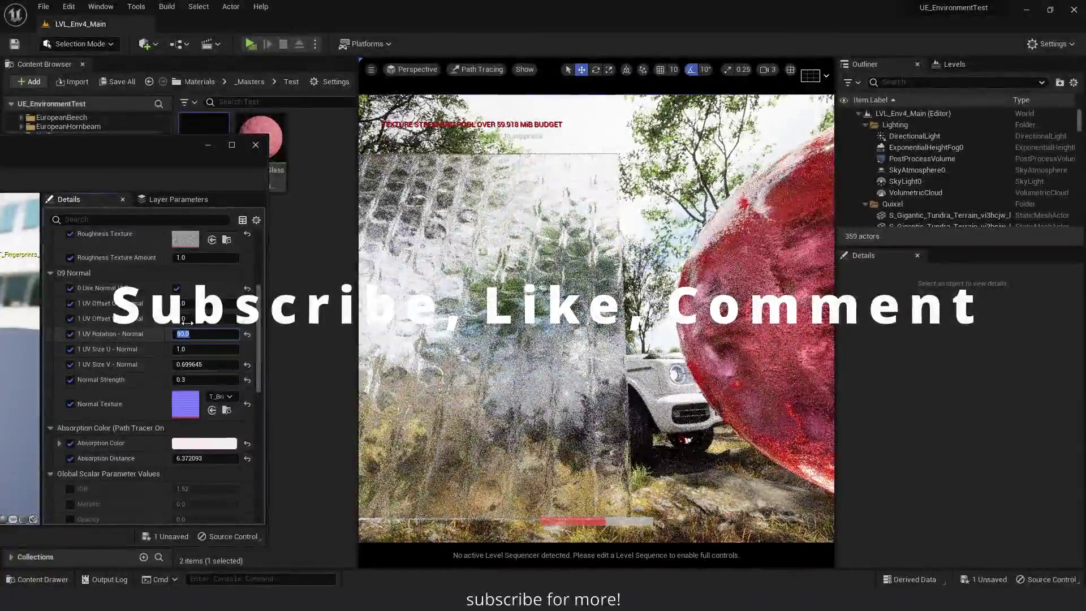
Shift the normal UV offsets in U and V and show the path-traced viewport in fullscreen
mouse_move(187, 321)
mouse_down()
mouse_move(195, 308)
mouse_move(196, 320)
mouse_up()
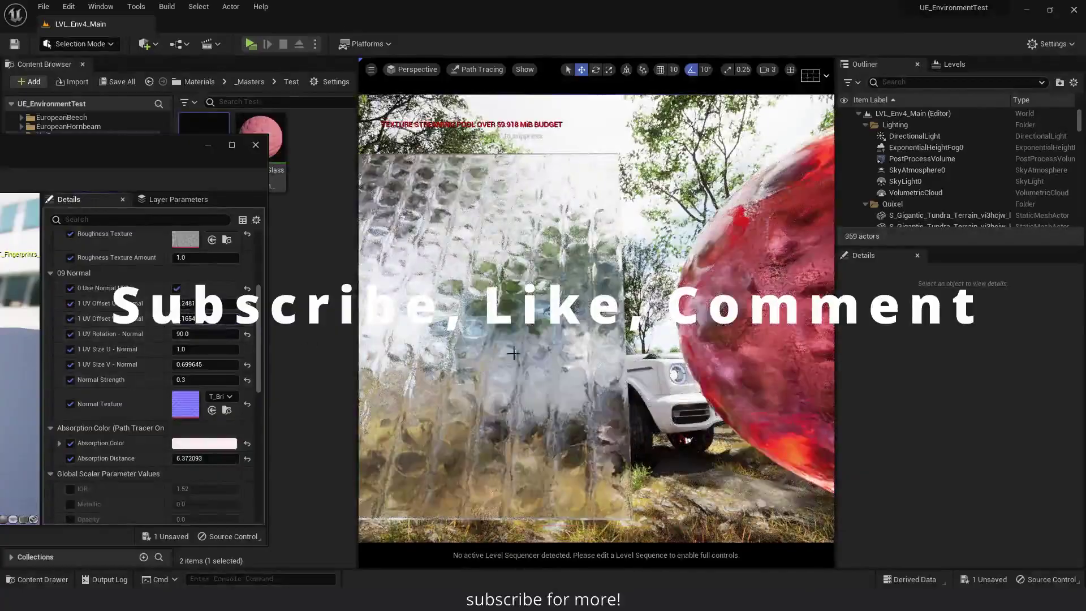
key(F11)
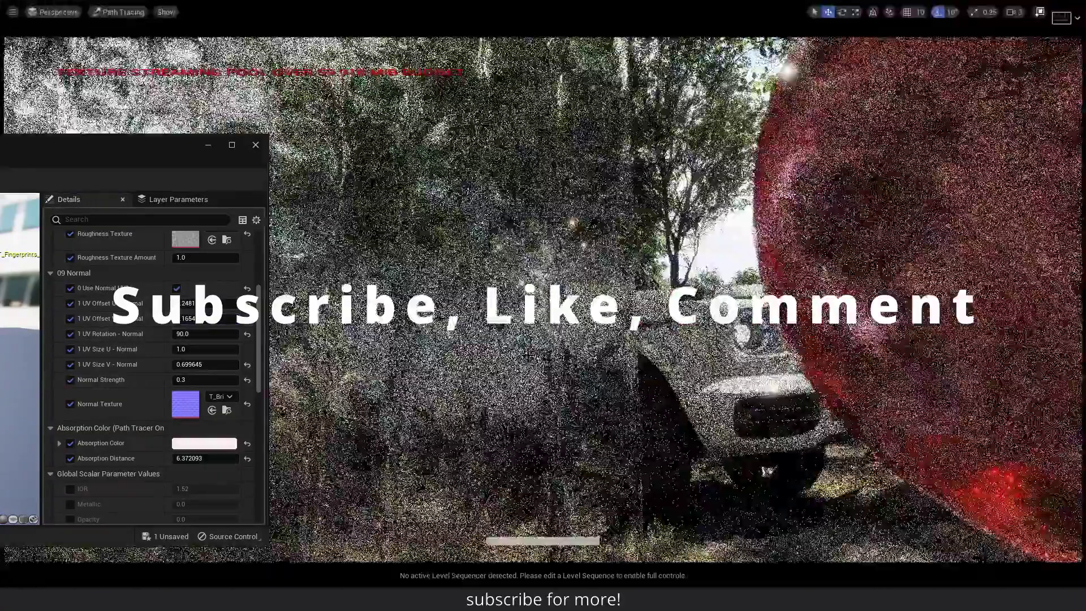